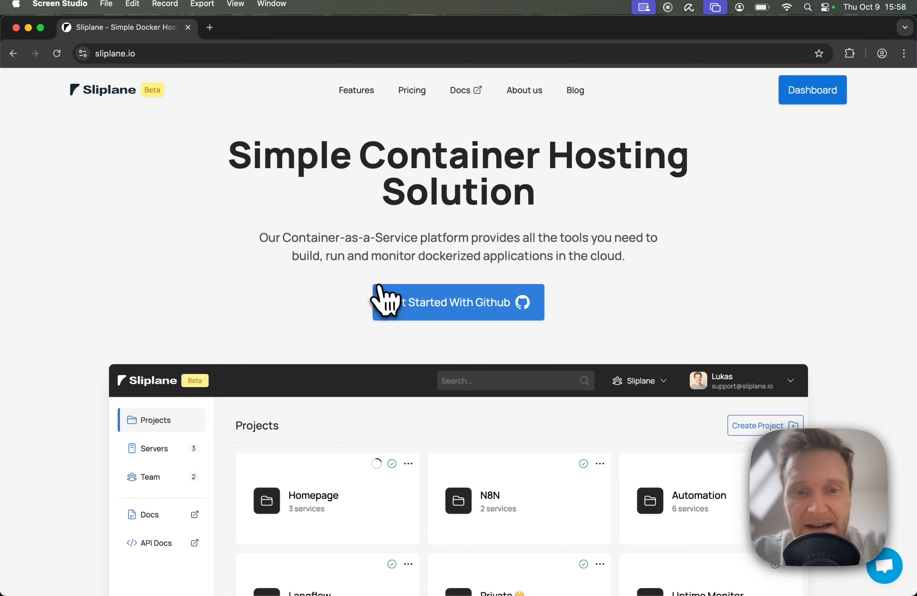
Step: Go to the dashboard, create a project named postgres and open it
click(489, 311)
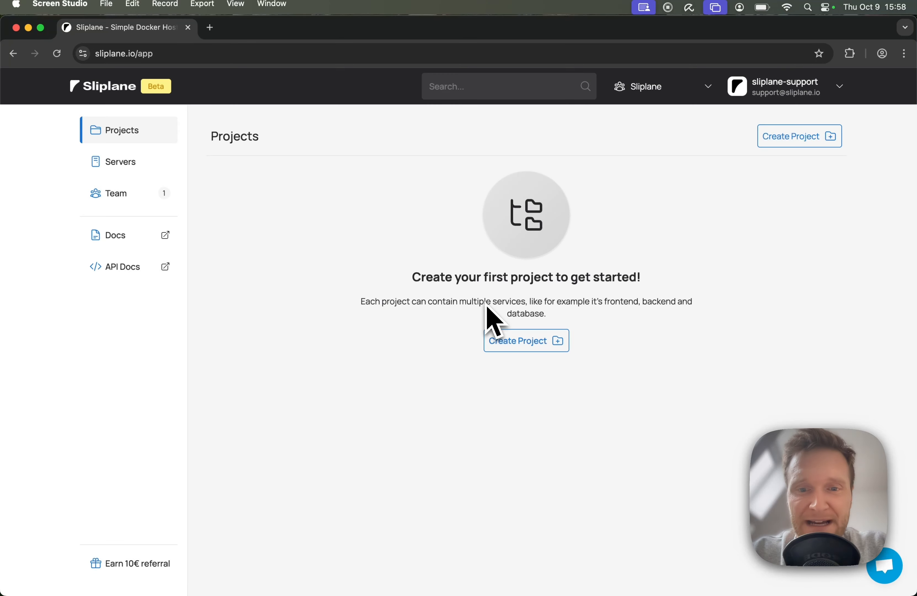
click(518, 343)
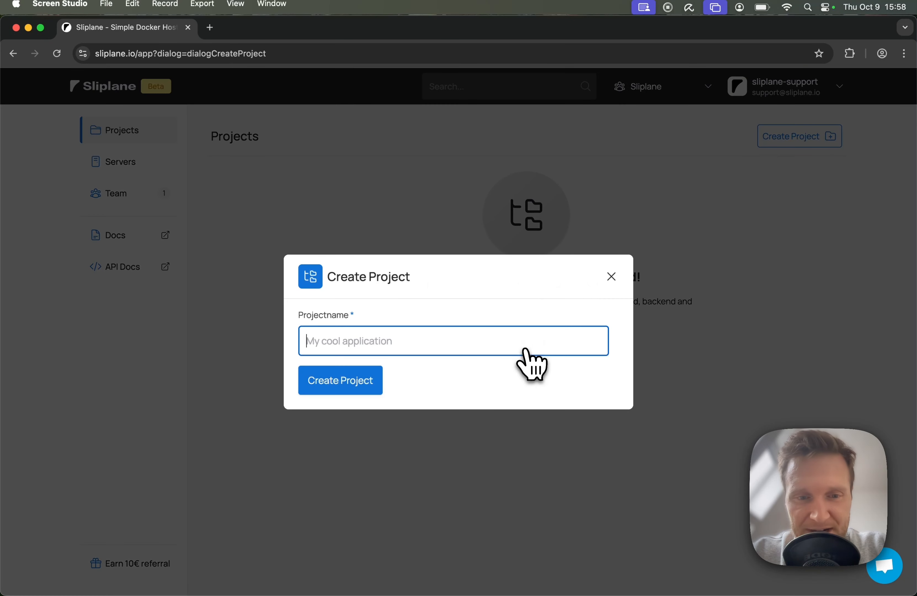
text(postgr)
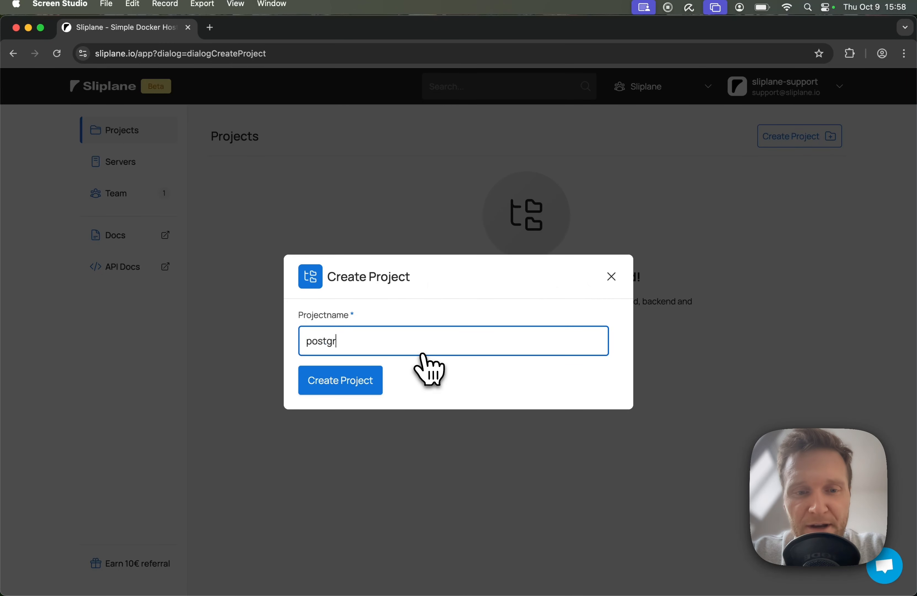
text(es)
key(Return)
click(316, 218)
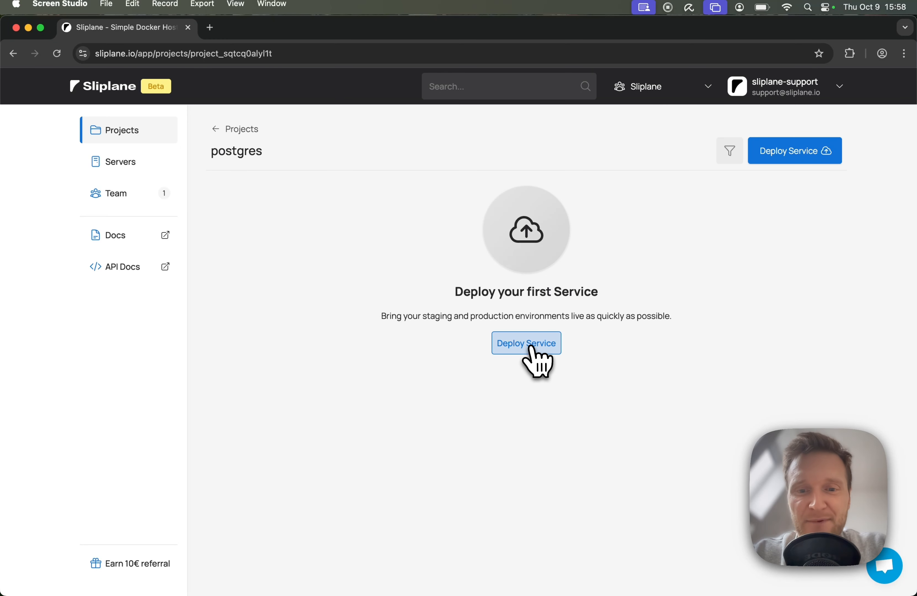
Step: Create a paid server named postgres in Falkenstein with 2 vCPU (Shared), 2 GB RAM and 40 GB disk, and select it for the service deployment
click(536, 360)
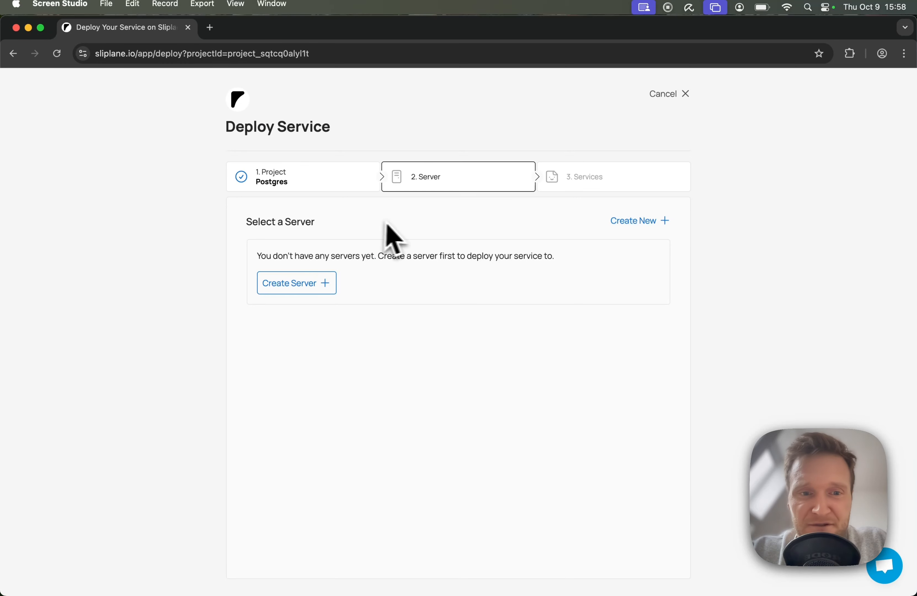
click(298, 284)
click(326, 329)
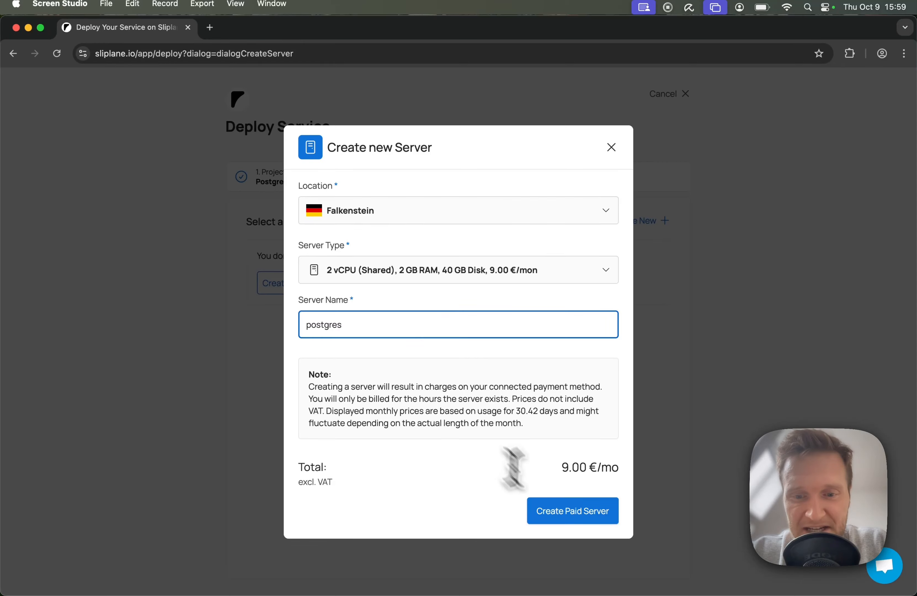
click(573, 514)
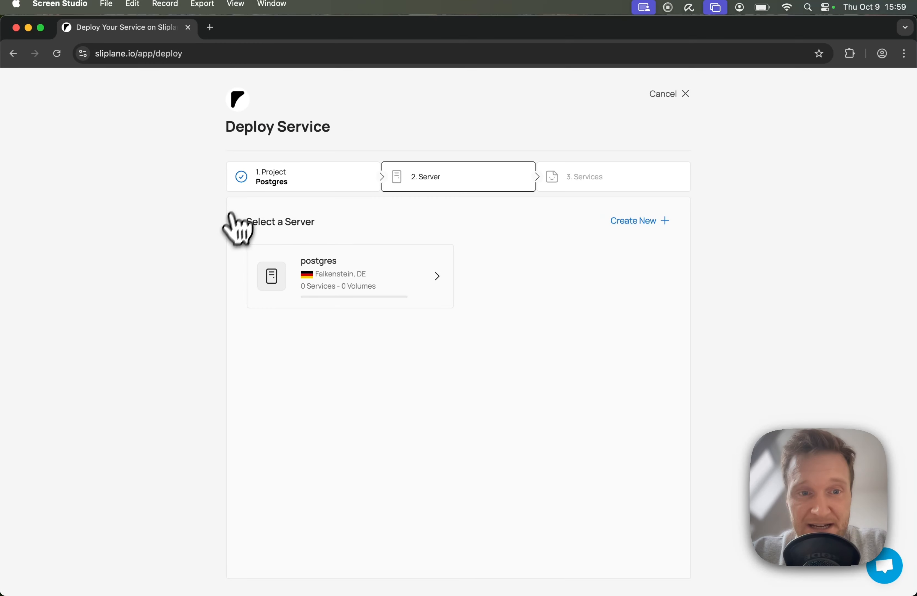
click(390, 270)
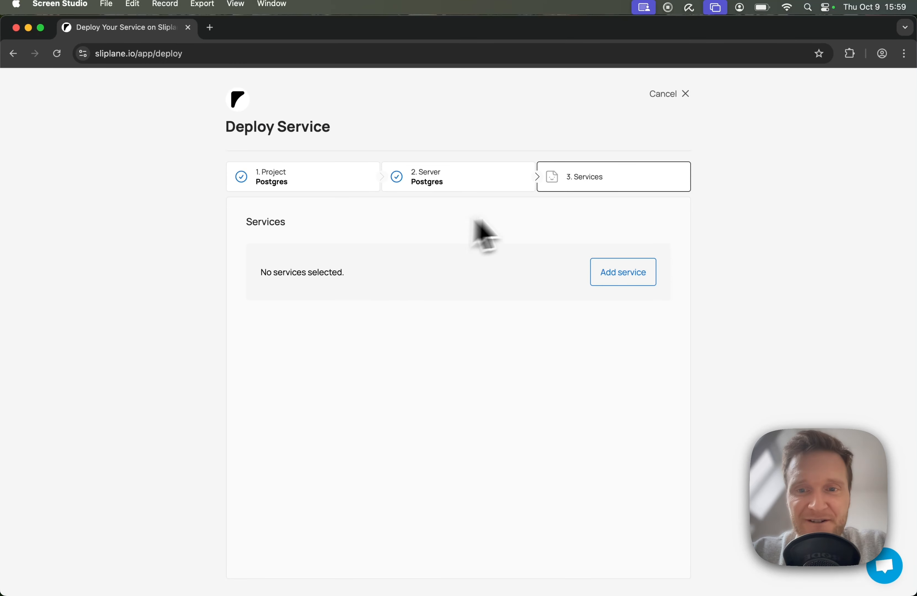
Step: Choose the preconfigured PostgreSQL image as the service and review its environment variables and volume settings
click(623, 274)
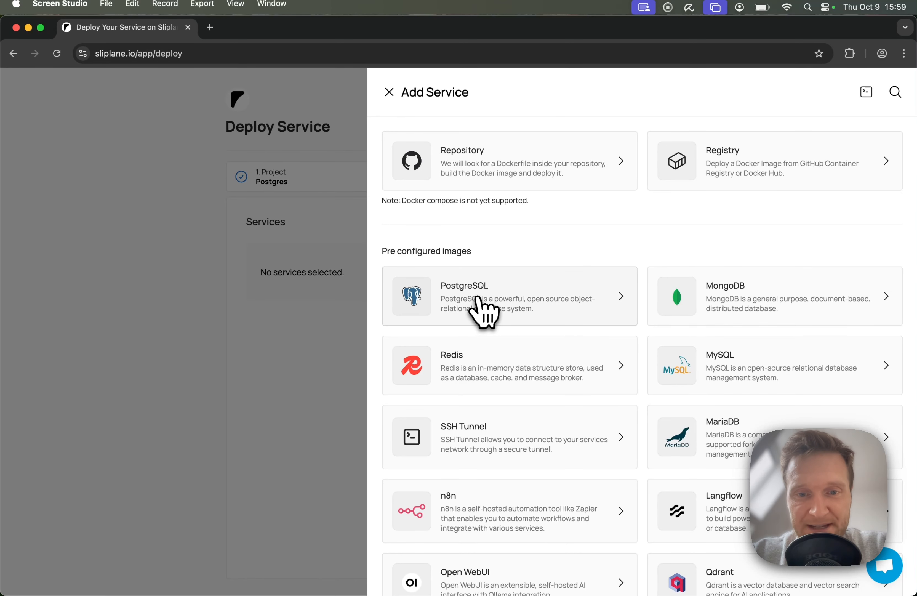
click(483, 310)
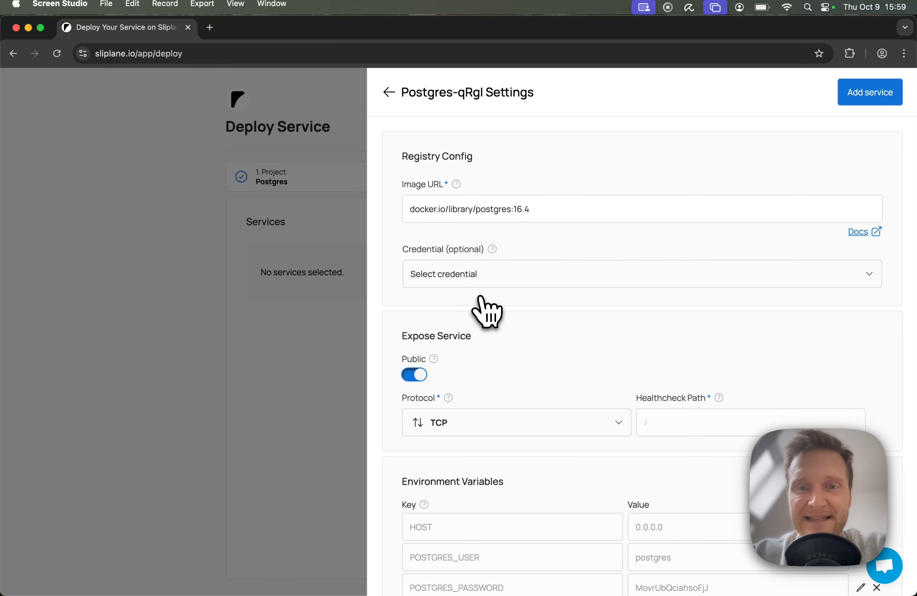
scroll(768, 217, down, 7)
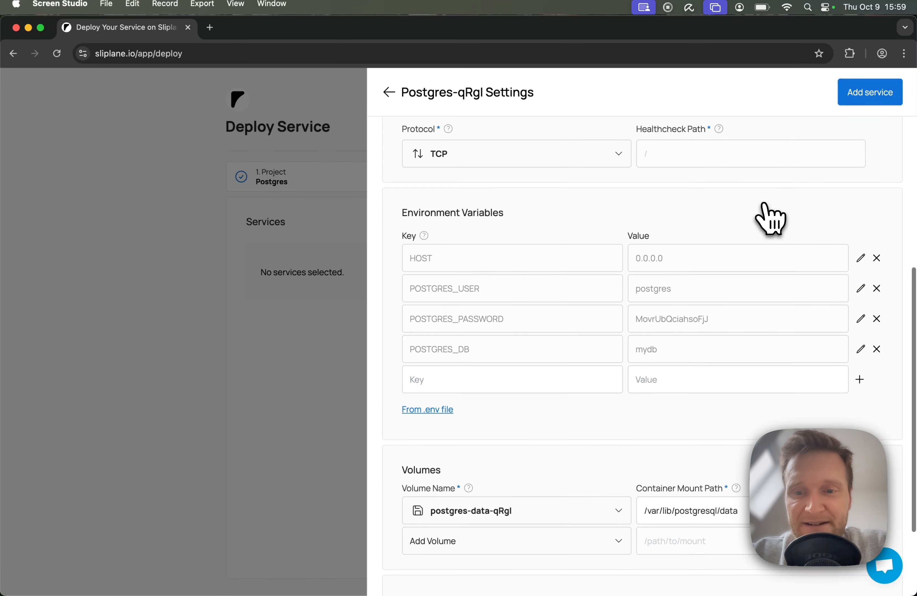
scroll(770, 219, down, 2)
scroll(770, 218, up, 3)
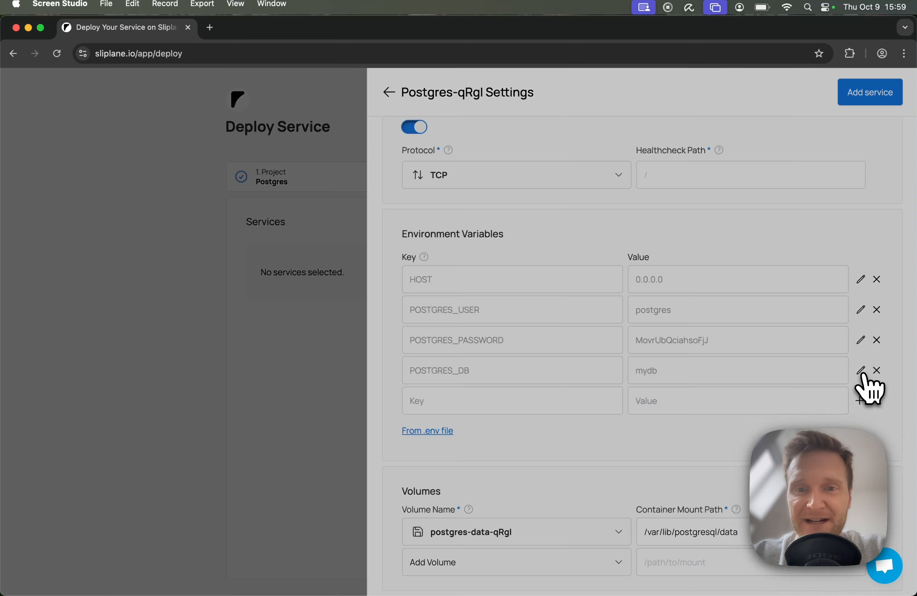
Step: Set the POSTGRES_DB environment variable to db and add the PostgreSQL service to the deployment
click(861, 372)
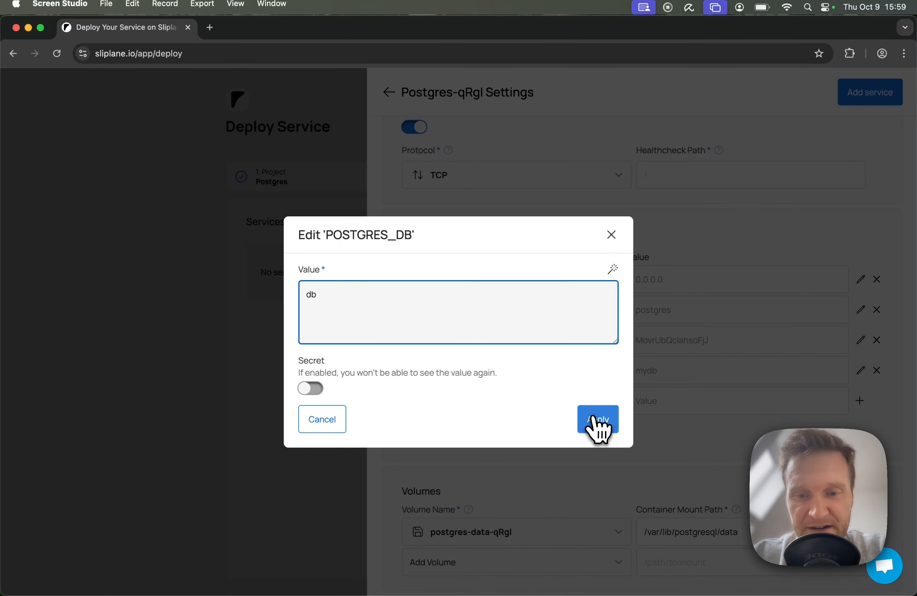
click(593, 425)
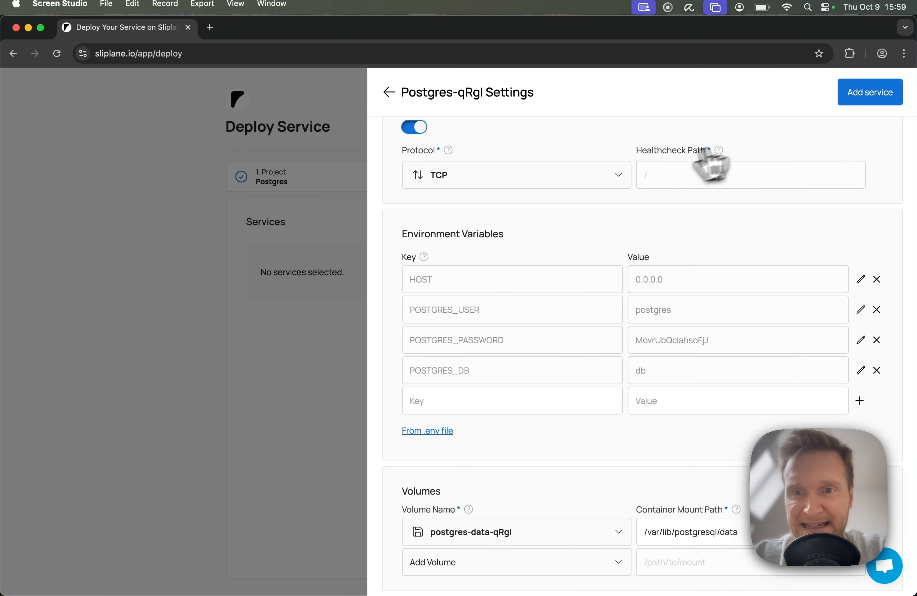
scroll(651, 191, up, 3)
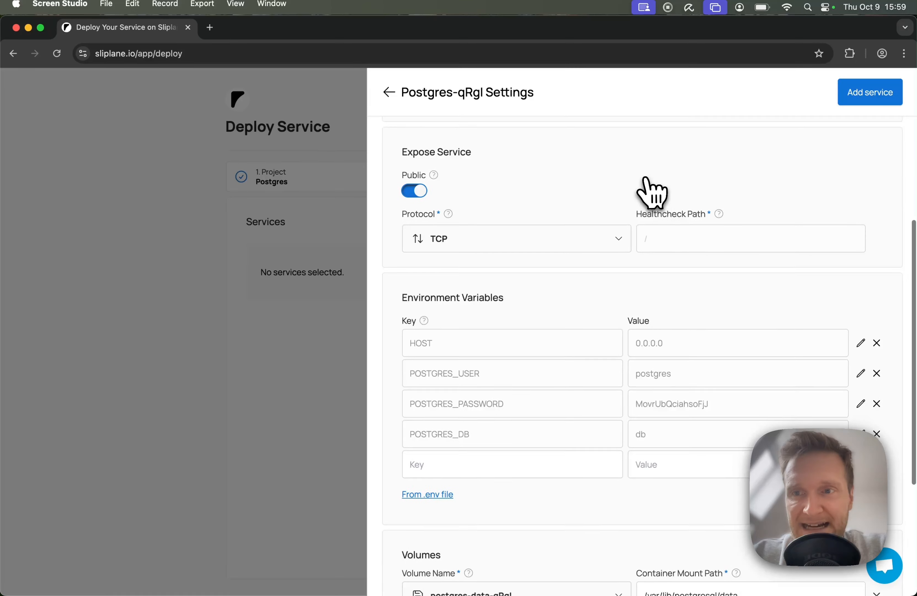
click(871, 100)
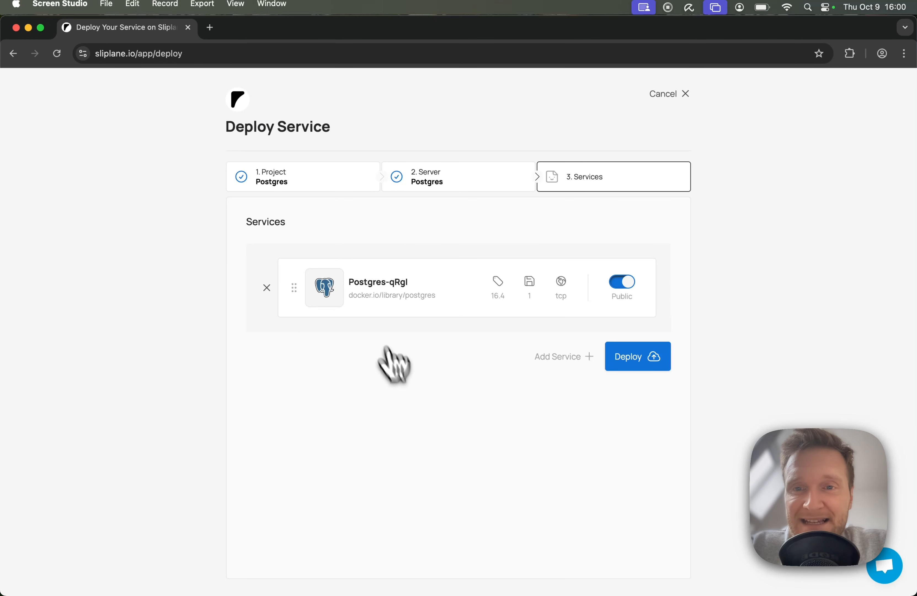
Step: Make the Postgres service private by switching off its public exposure, and deploy it
click(623, 288)
click(320, 290)
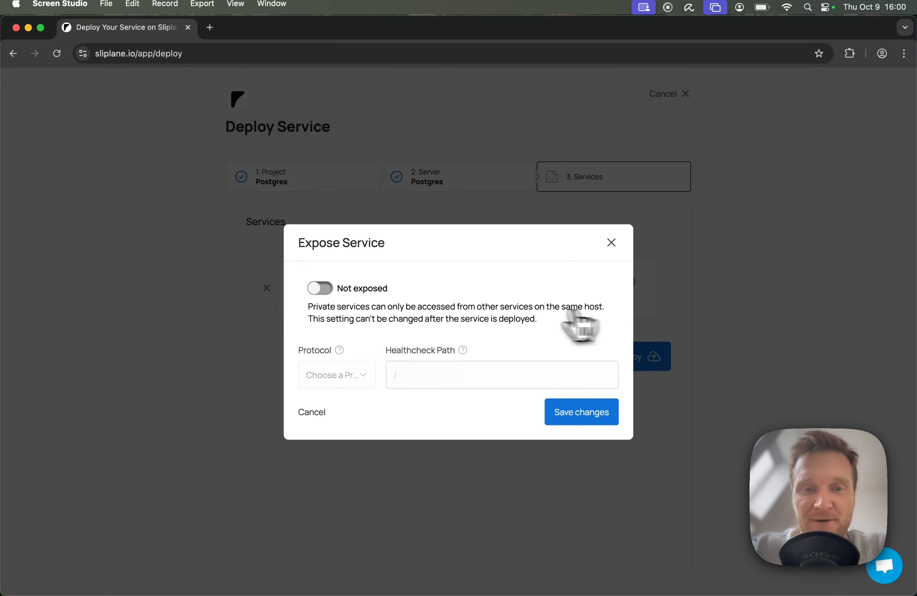
click(583, 408)
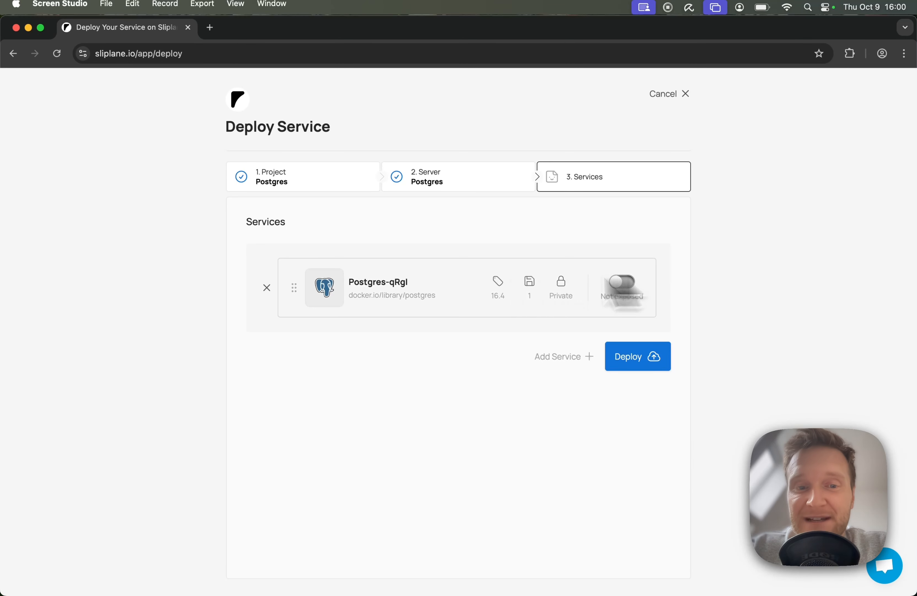
click(653, 361)
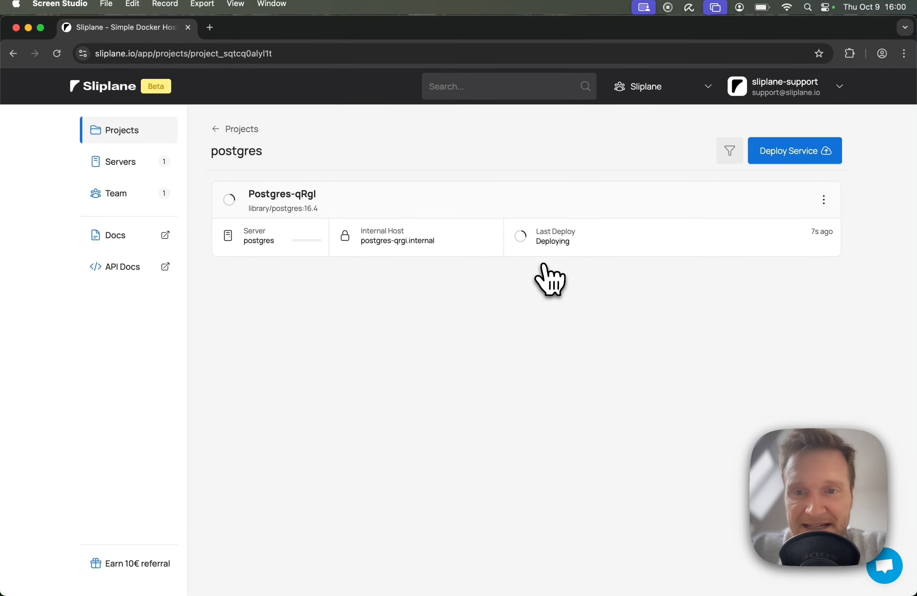
Step: Start deploying a second service from a registry image on the postgres server
click(809, 162)
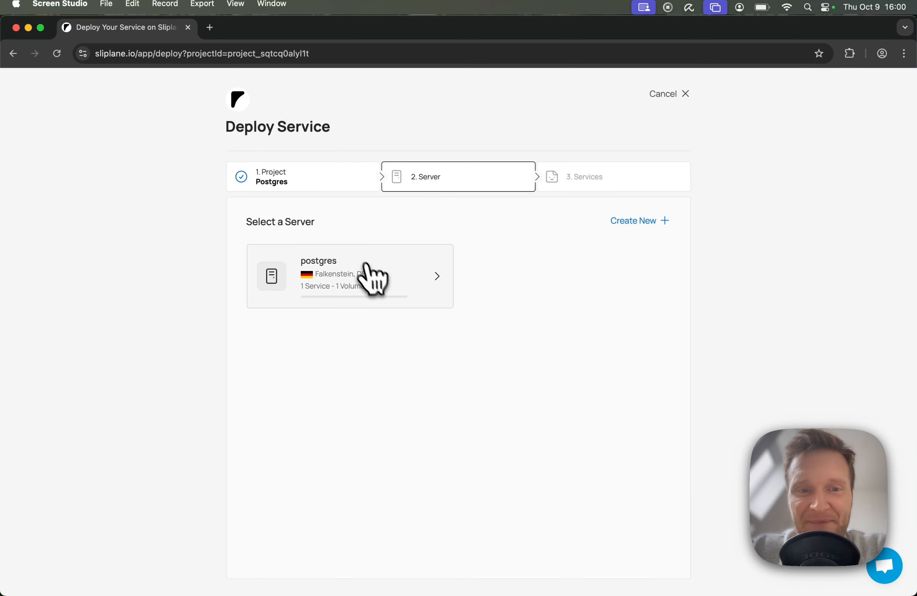
click(383, 275)
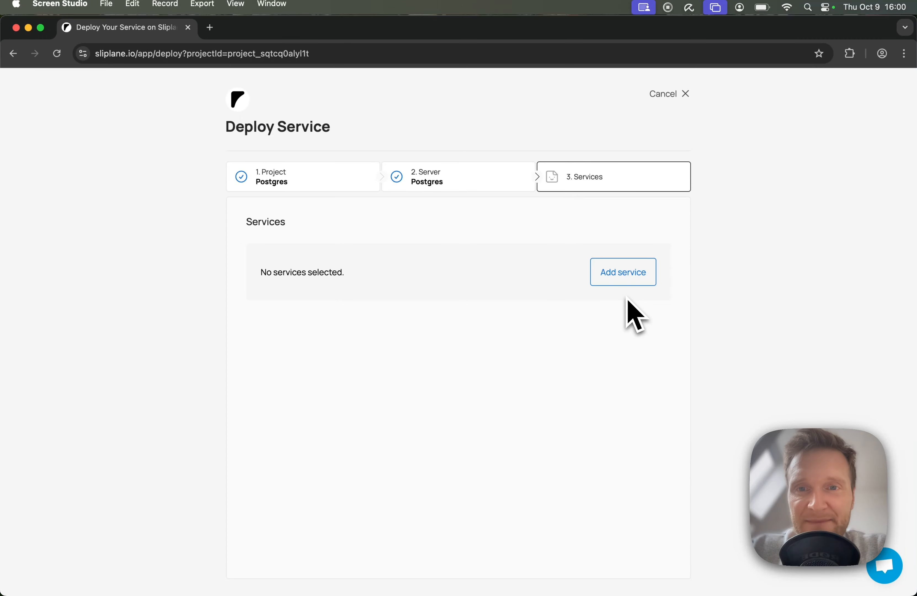
click(624, 279)
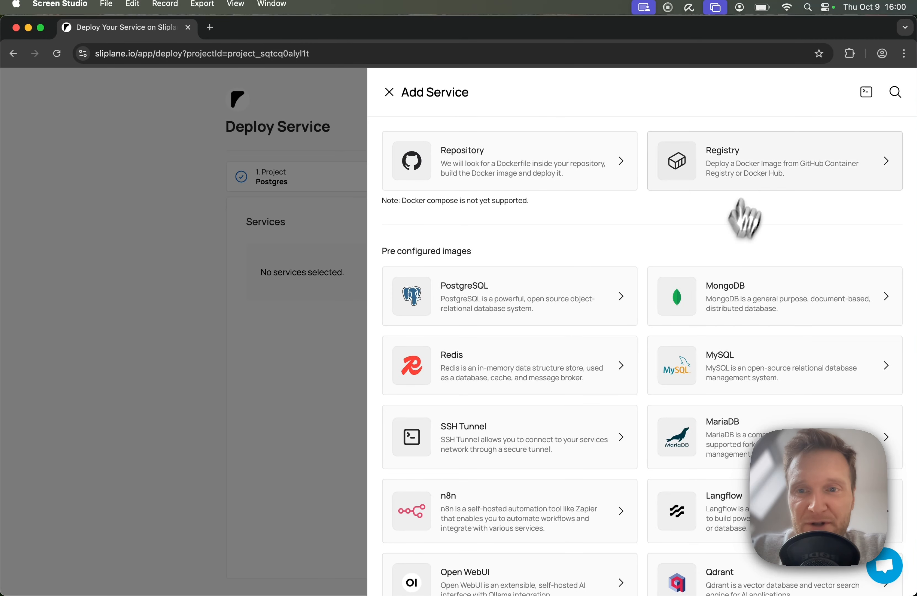
click(759, 163)
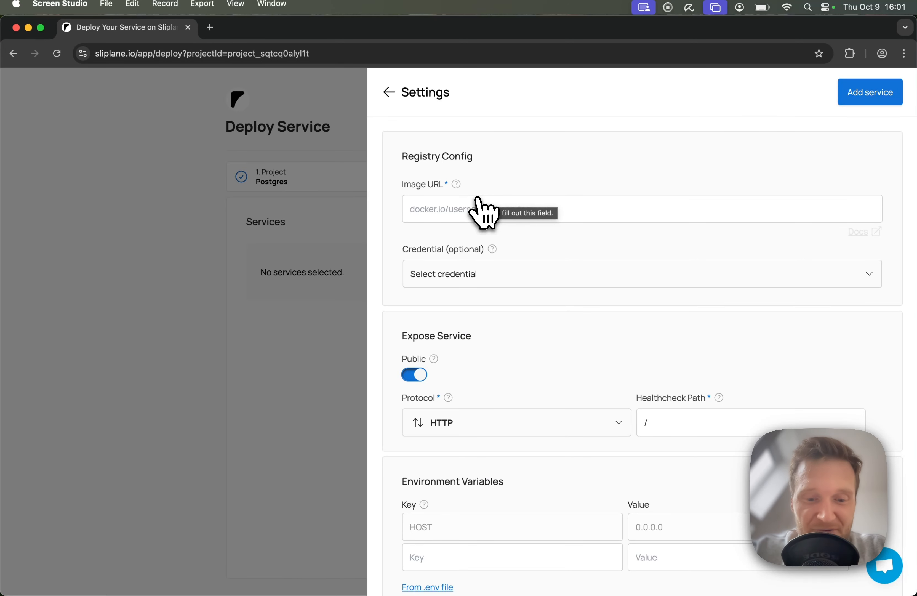
Step: Search the registry for pgadmin4 and set the image URL to docker.io/dpage/pgadmin4:latest
click(504, 209)
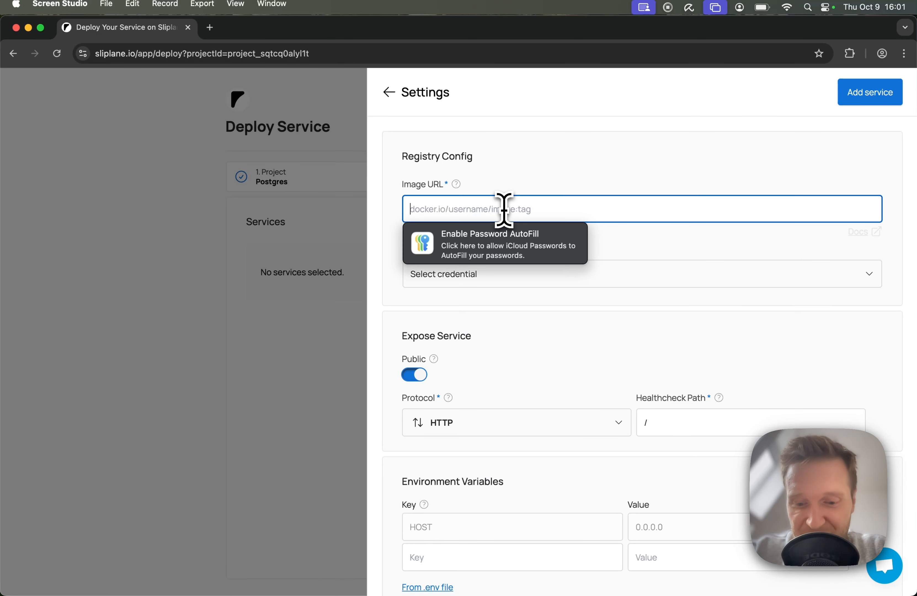
text(pgadmin)
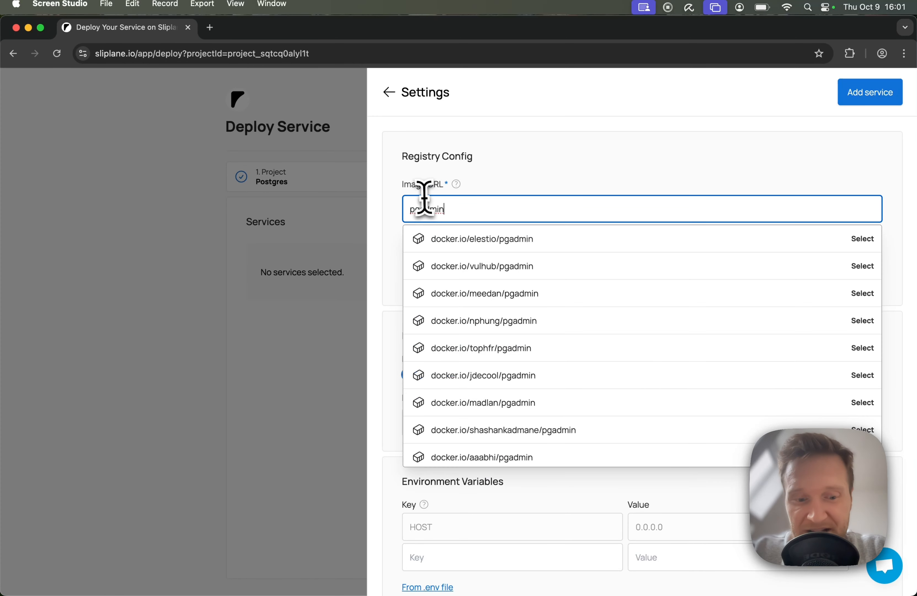
text(4)
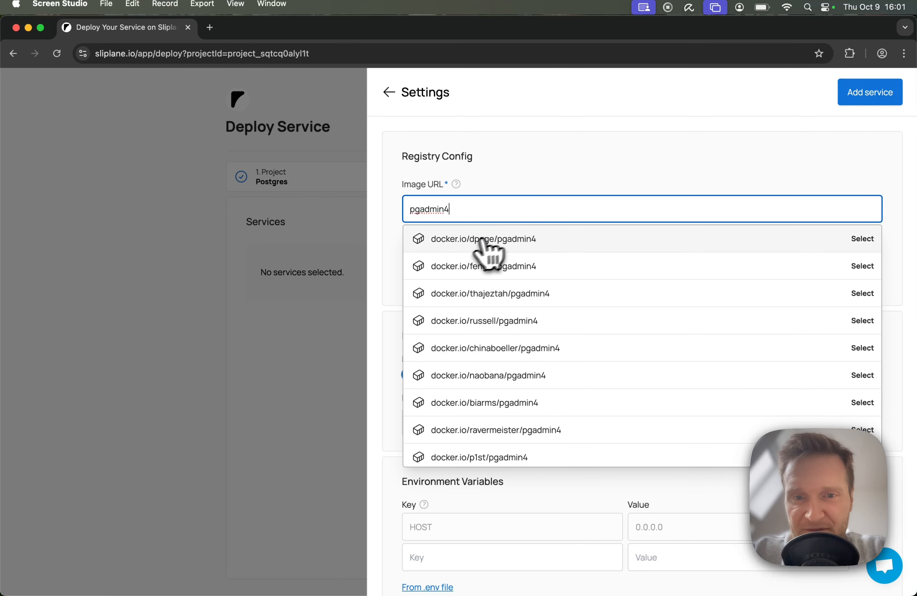
click(559, 245)
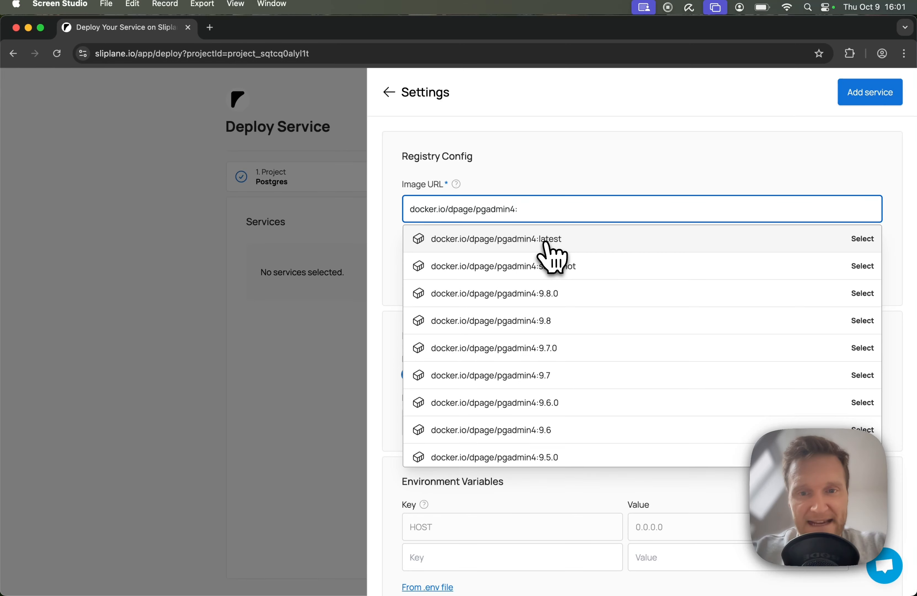
click(591, 241)
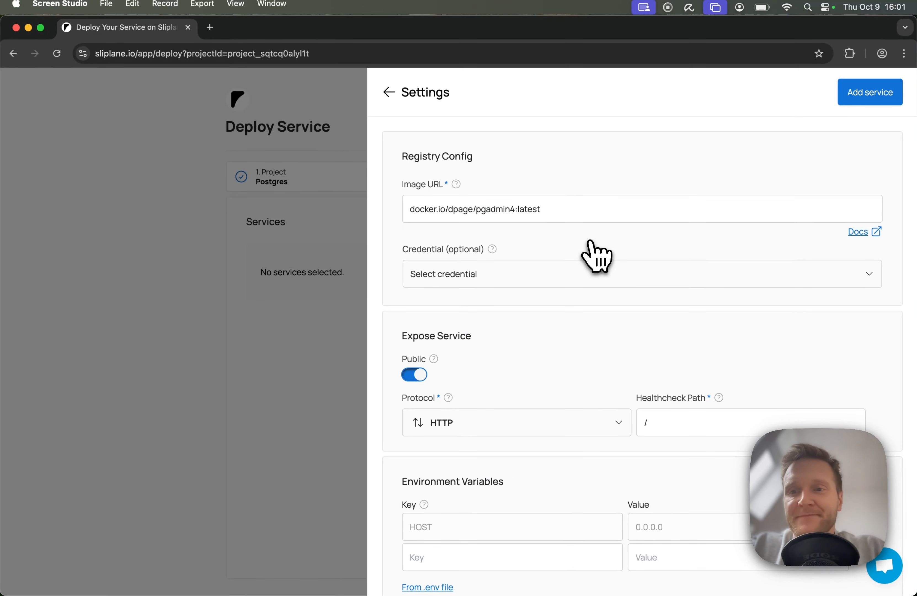
Step: Open the pgAdmin image's Docker Hub documentation and follow its link to the official pgAdmin 4 container page
click(861, 232)
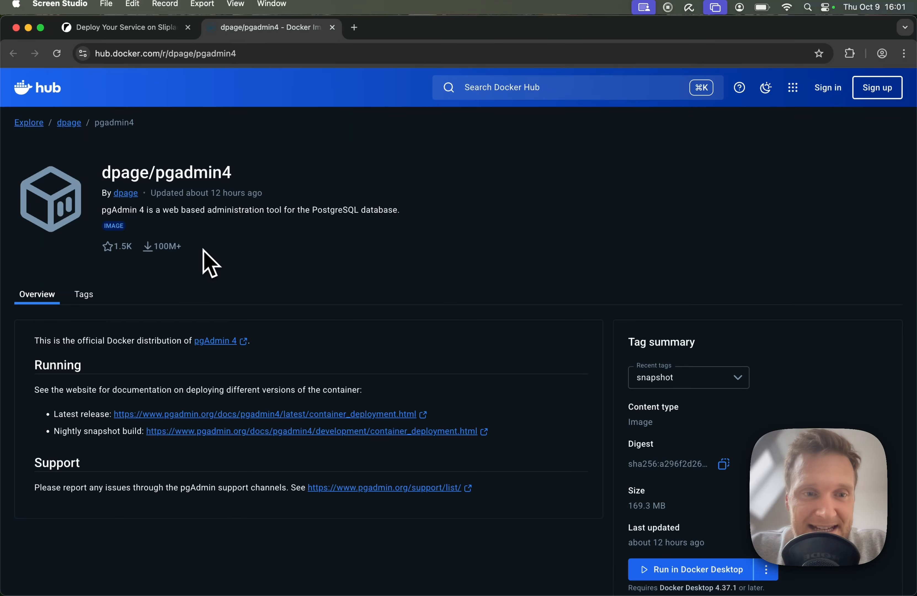
drag(204, 251, 128, 248)
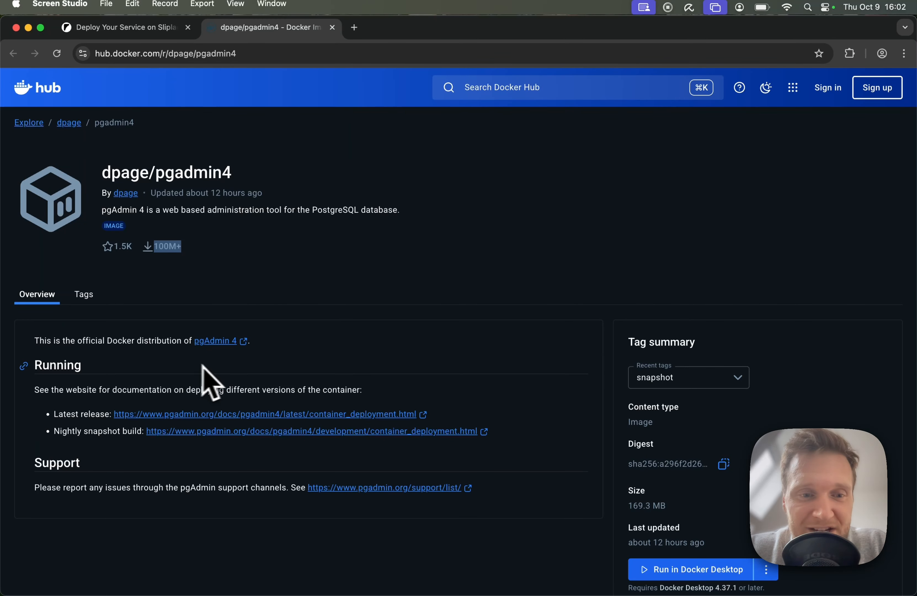
click(227, 346)
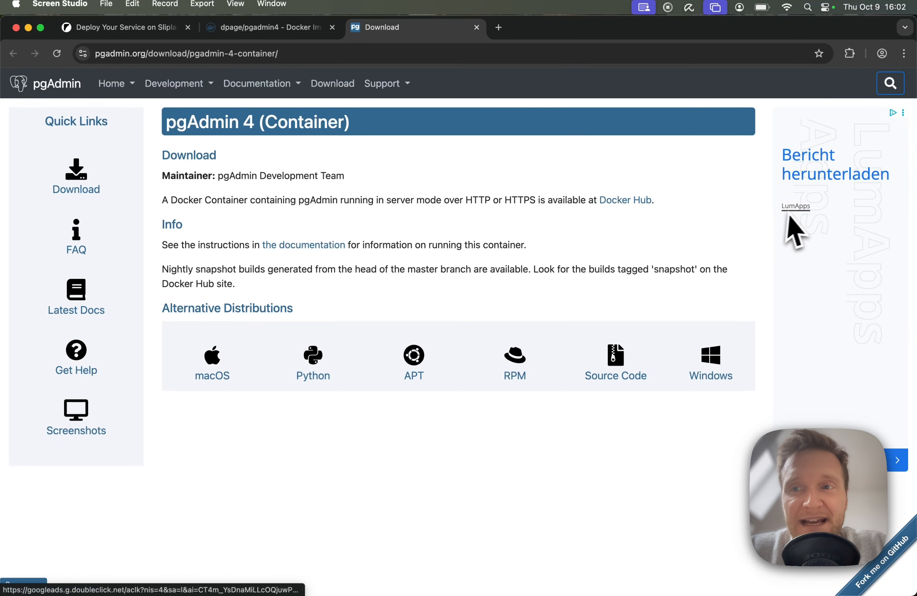
Step: Search the pgAdmin docs for docker and examine the environment variables section of the Container Deployment page
click(893, 92)
click(796, 87)
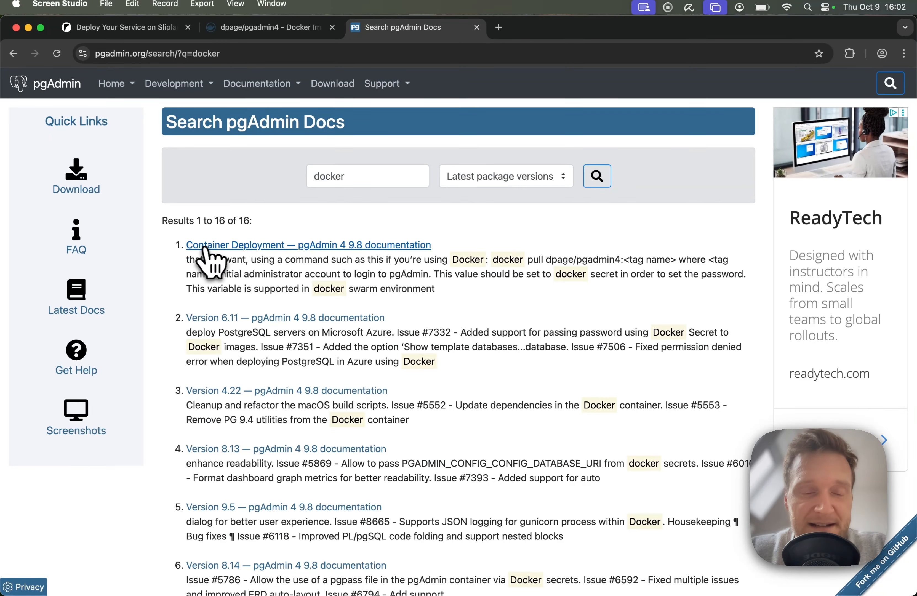
click(262, 248)
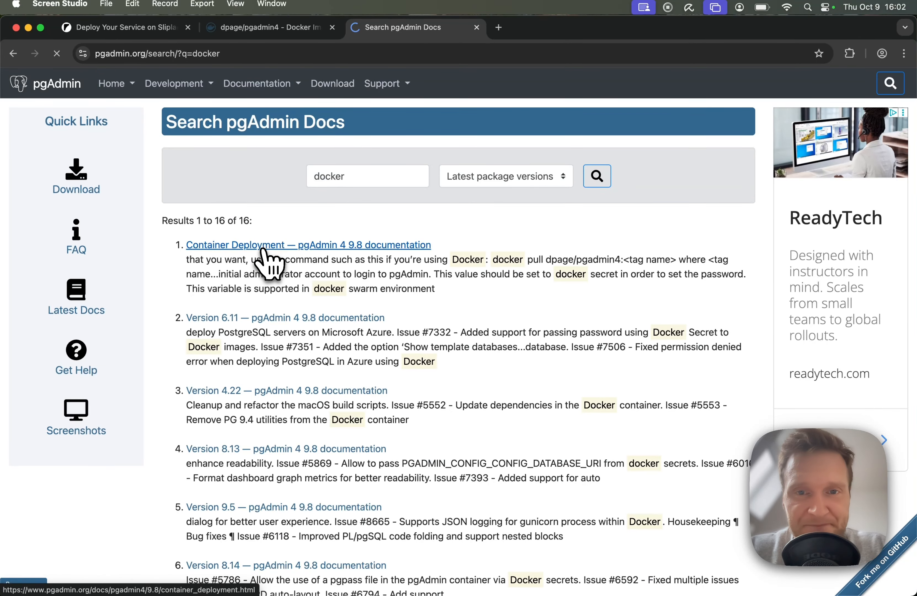
scroll(630, 335, down, 5)
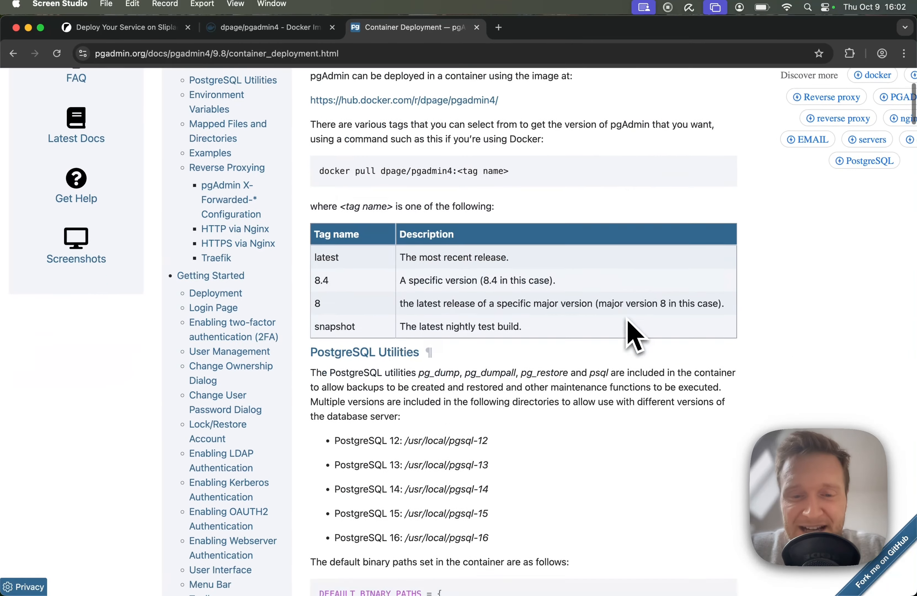
scroll(631, 335, down, 10)
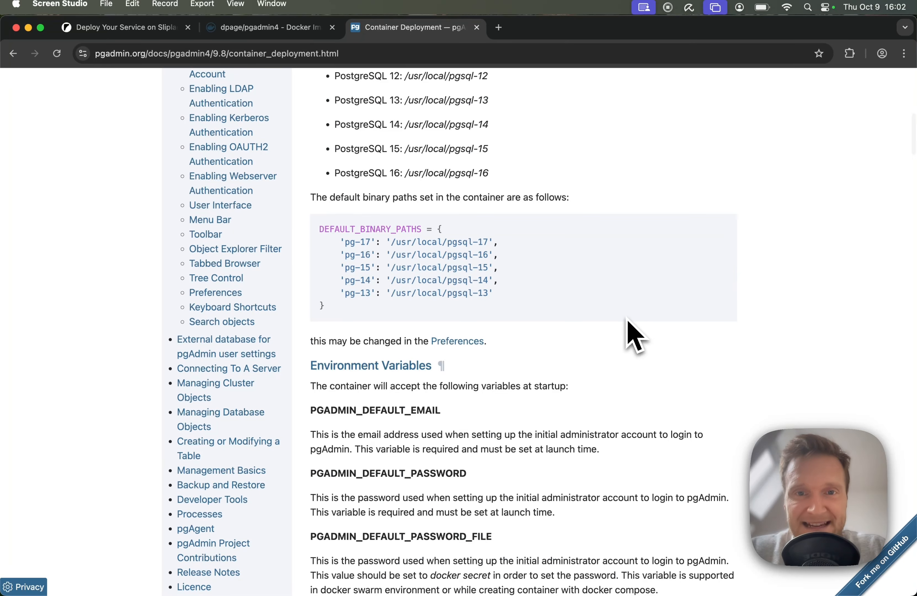
Step: Copy the PGADMIN_DEFAULT_EMAIL variable name from the pgAdmin docs and add it to the service's environment variables with the admin's email
scroll(631, 334, down, 5)
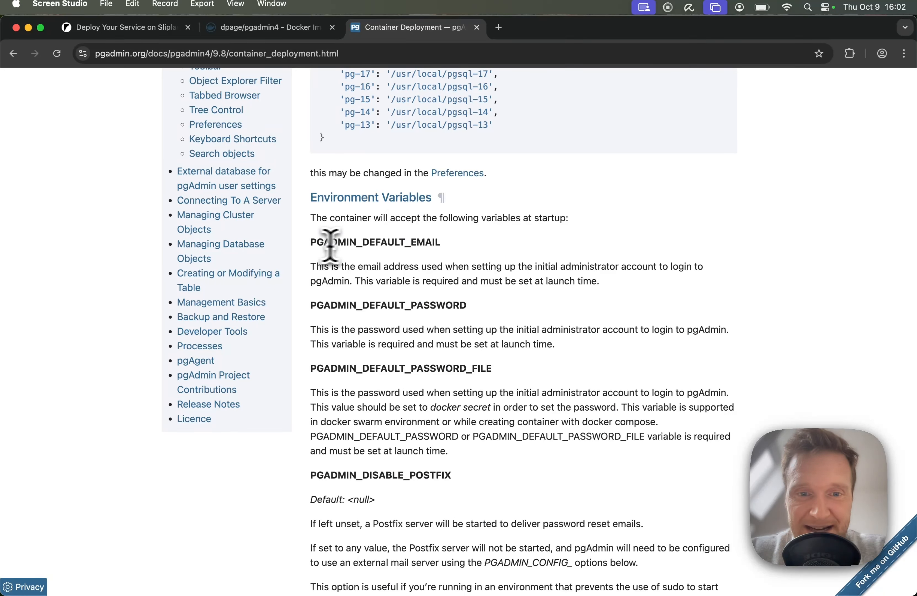
double_click(374, 243)
key(super+c)
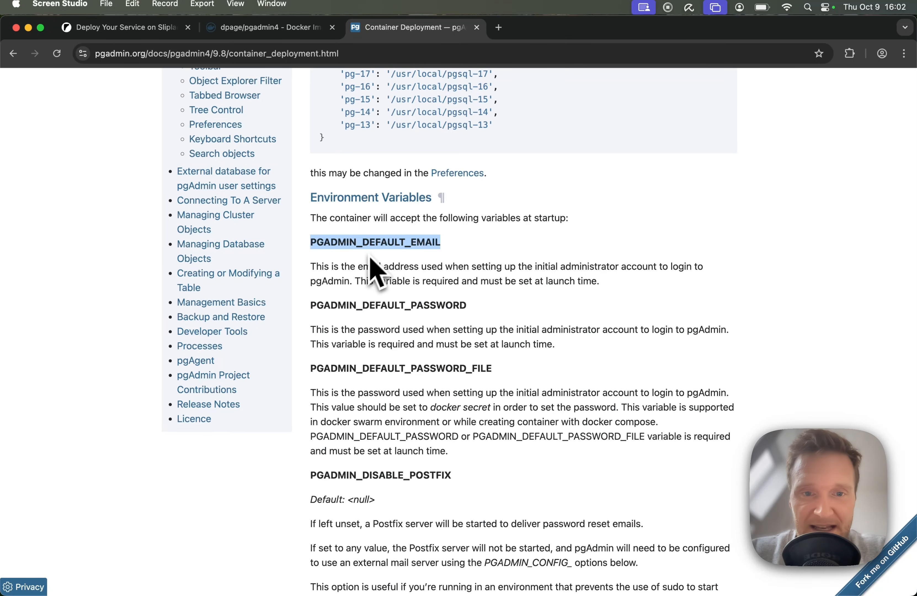
click(141, 28)
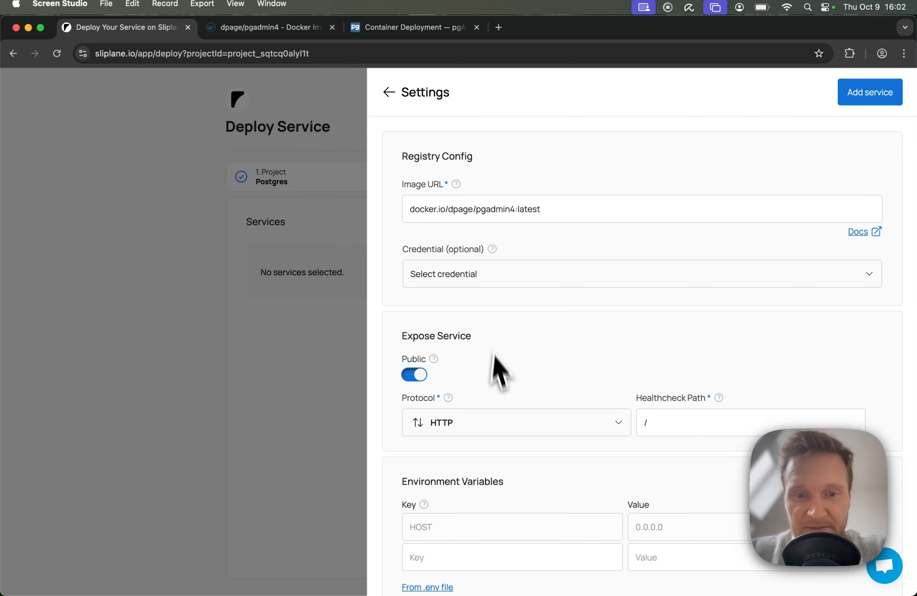
scroll(495, 387, down, 7)
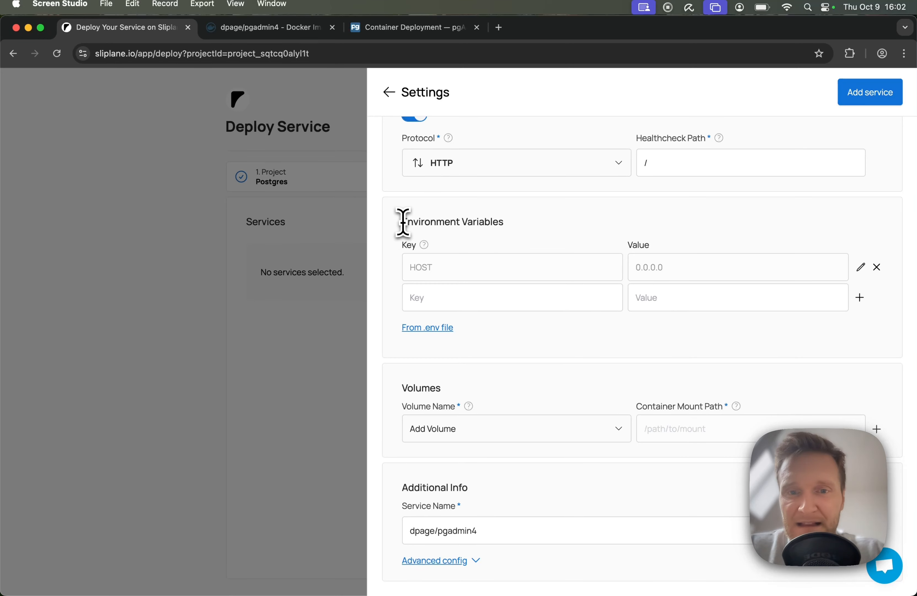
drag(403, 222, 532, 226)
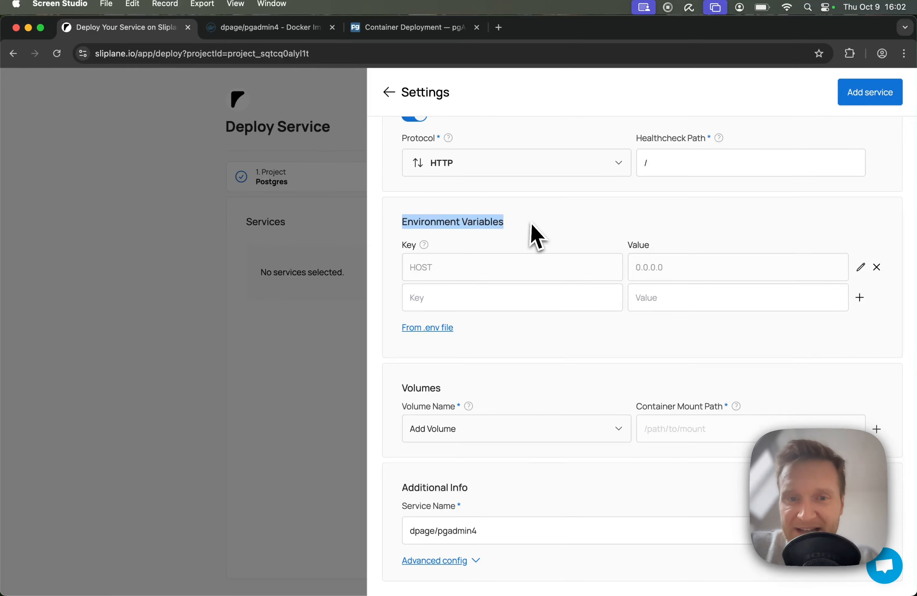
click(432, 296)
key(super+v)
click(651, 306)
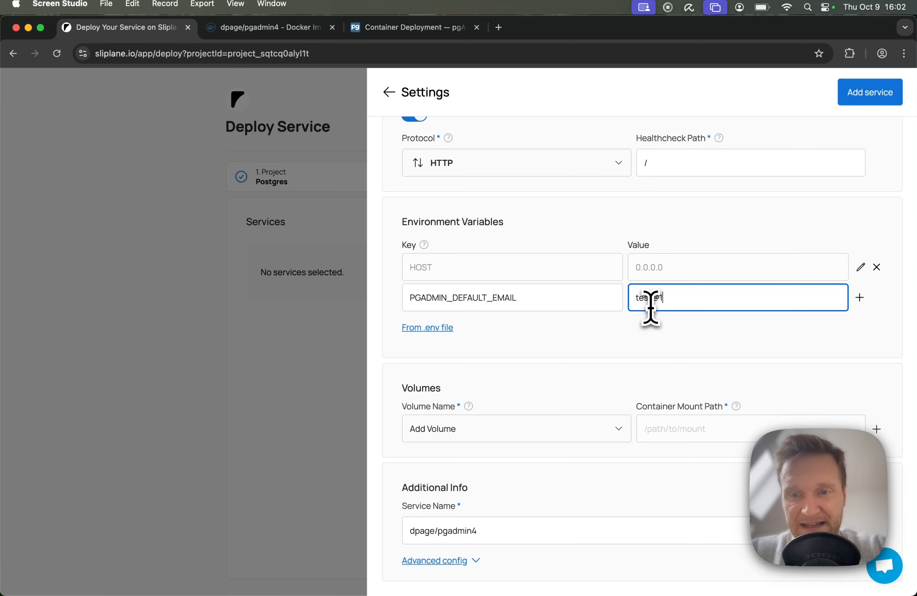
text(test@123.de)
click(859, 297)
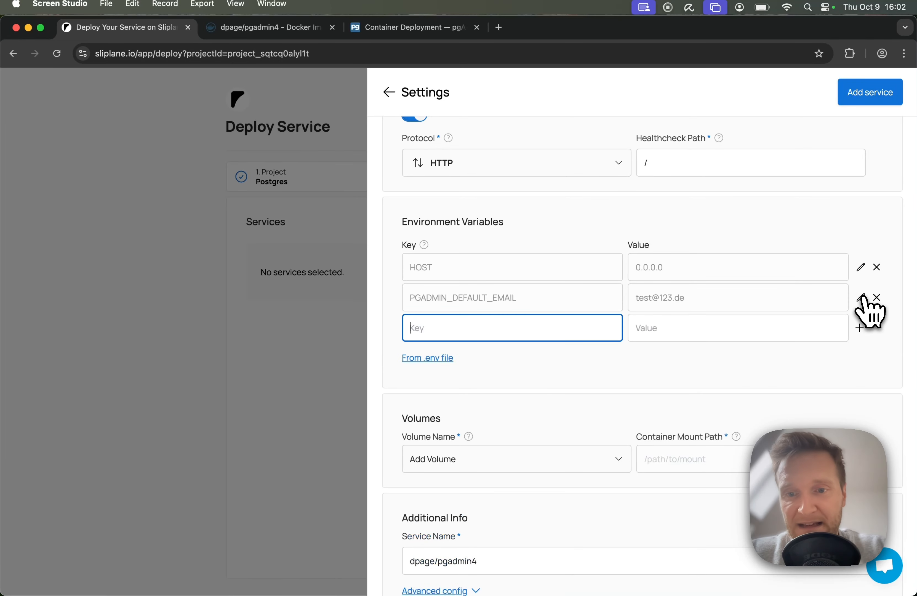
Step: Add the environment variables PGADMIN_DEFAULT_PASSWORD, named as in the docs, with a generated password, and PORT with value 80
click(387, 27)
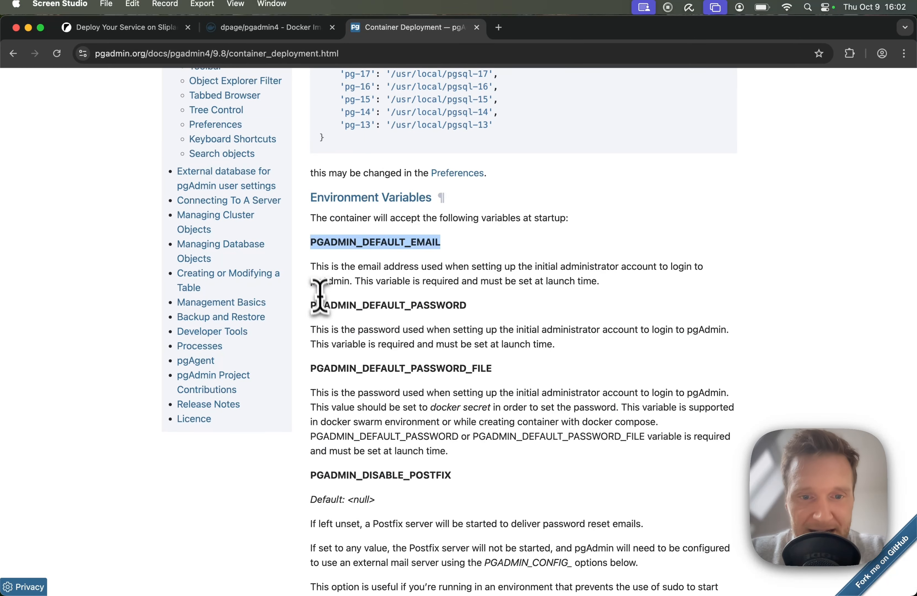
double_click(332, 306)
key(super+c)
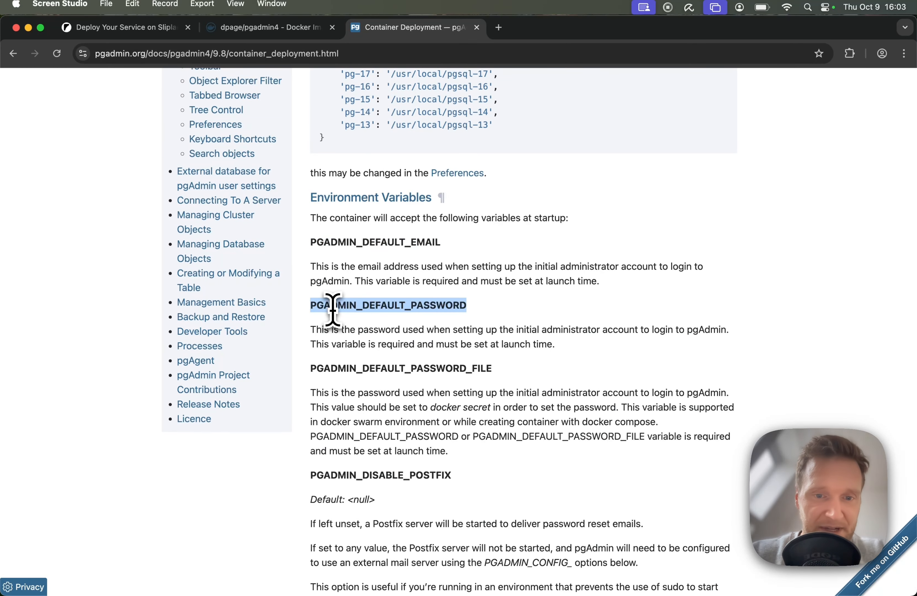
click(88, 30)
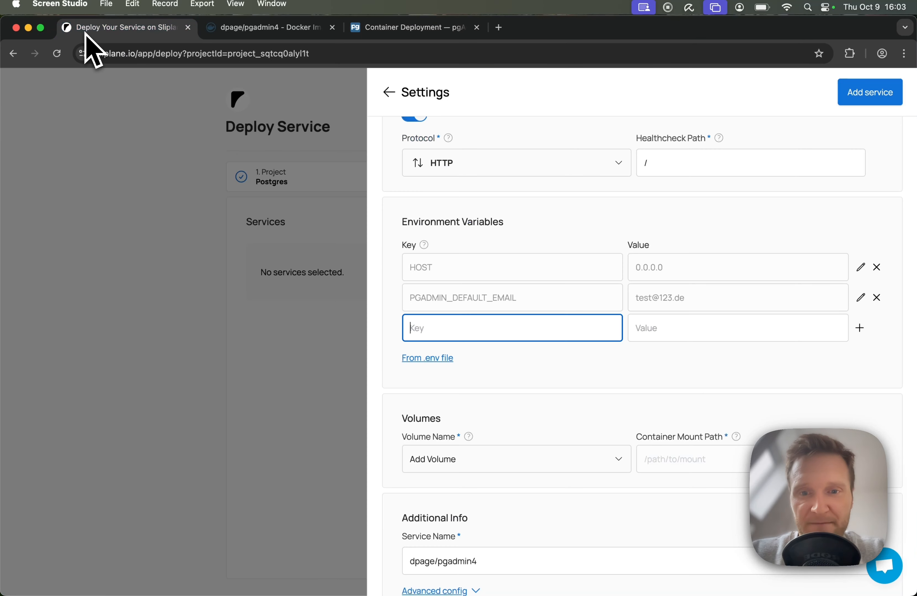
key(super+v)
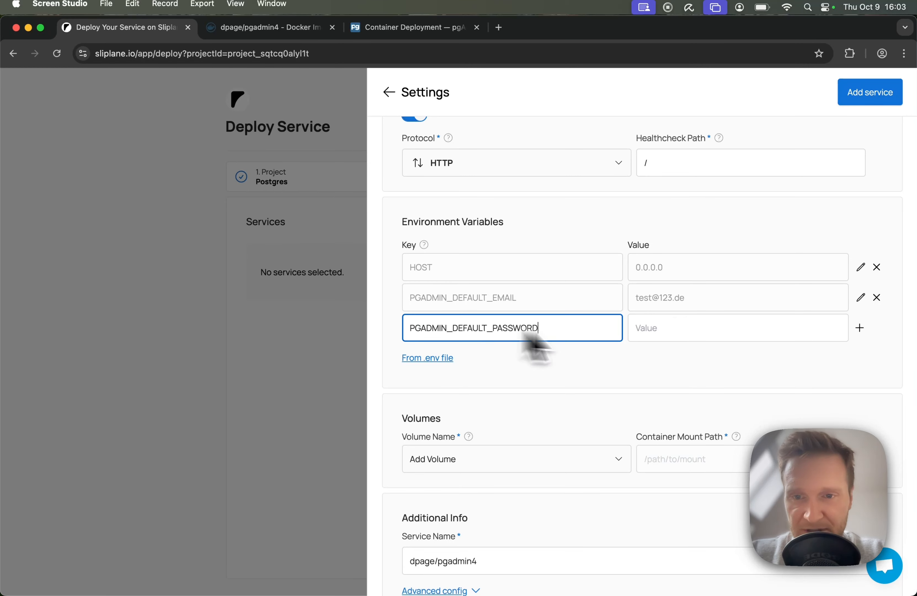
click(699, 339)
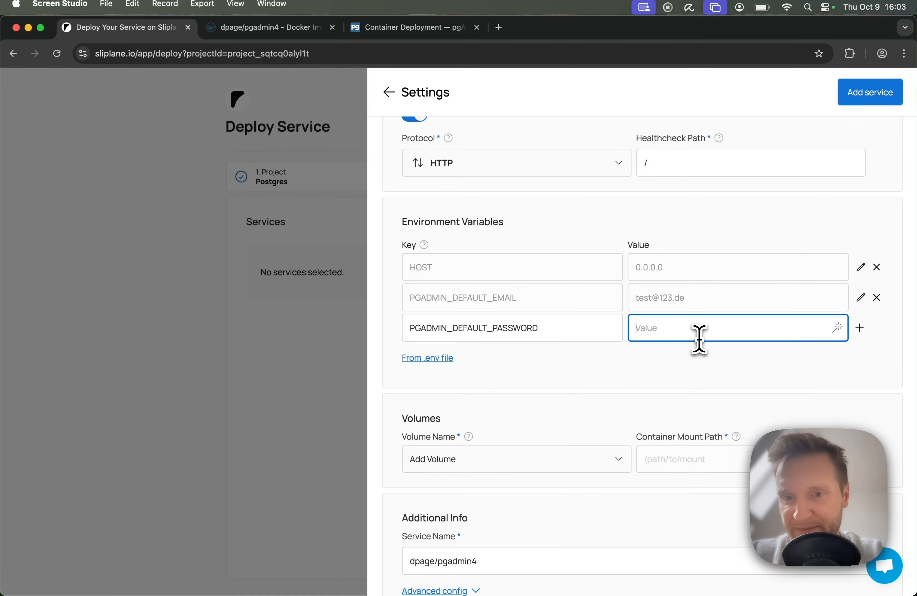
click(837, 329)
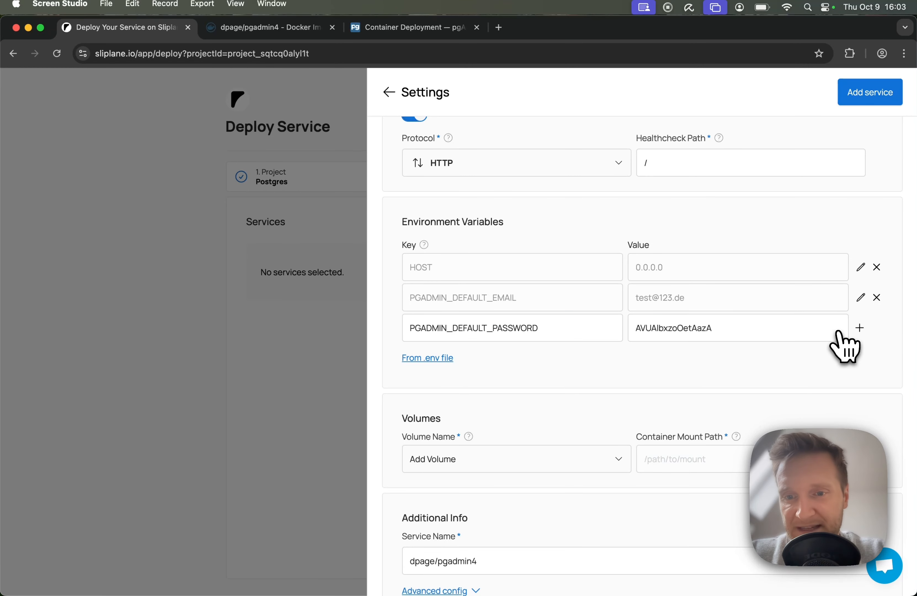
click(859, 327)
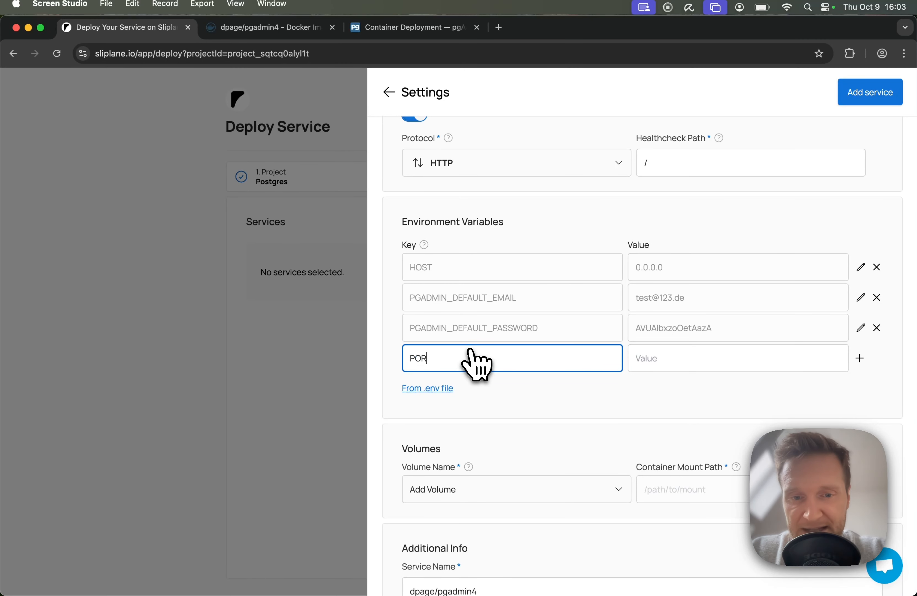
key(Tab)
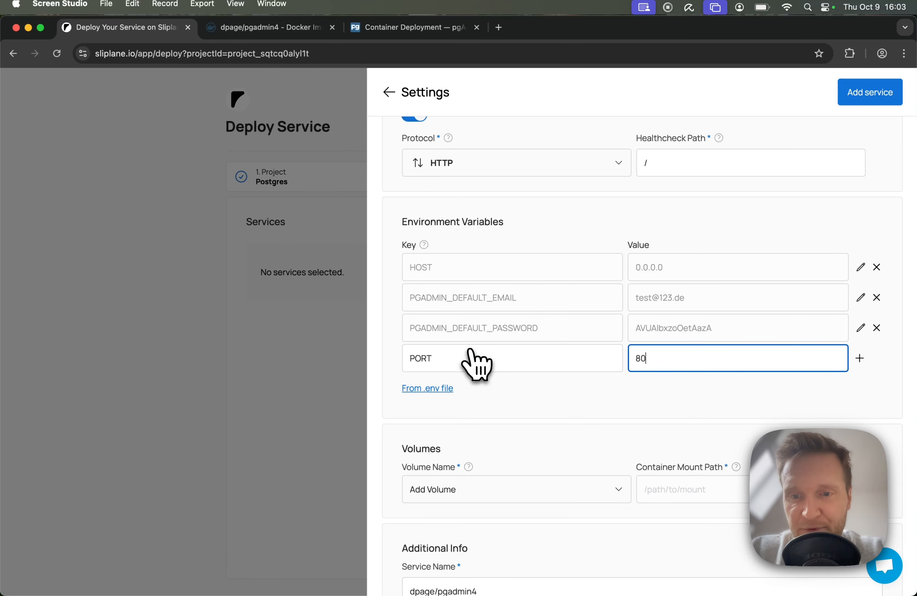
key(Return)
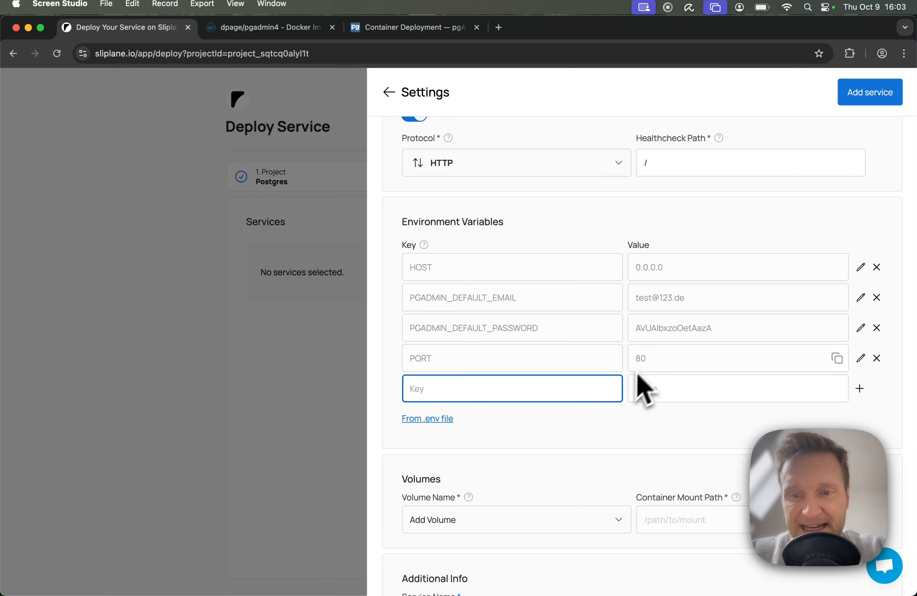
Step: Add a new volume named pgadmin to the service
scroll(653, 379, down, 3)
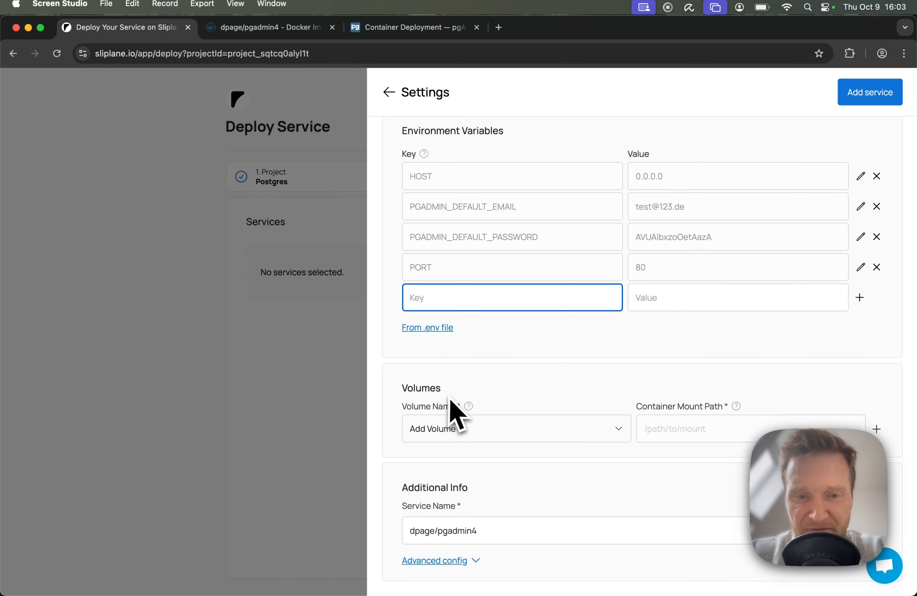
click(454, 430)
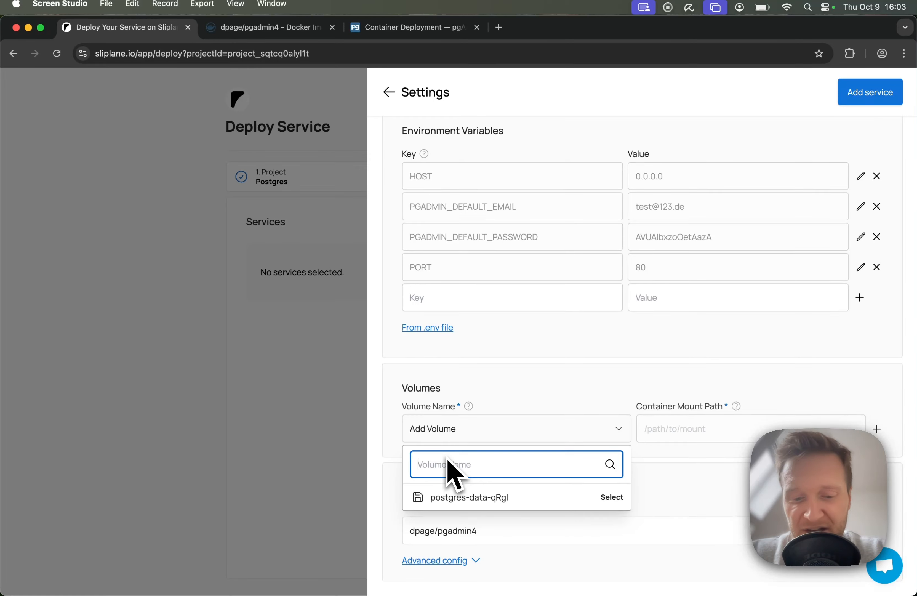
text(pgadmin)
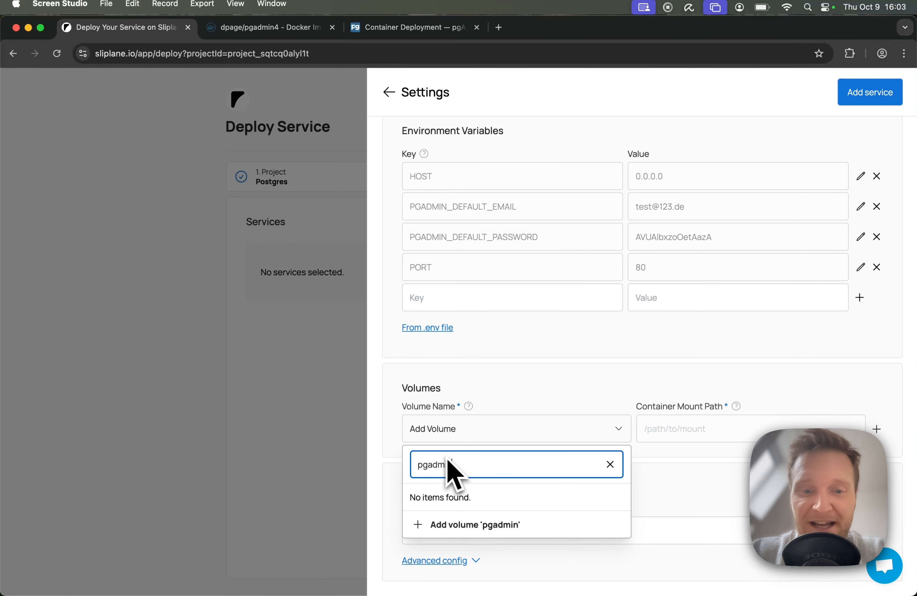
click(488, 526)
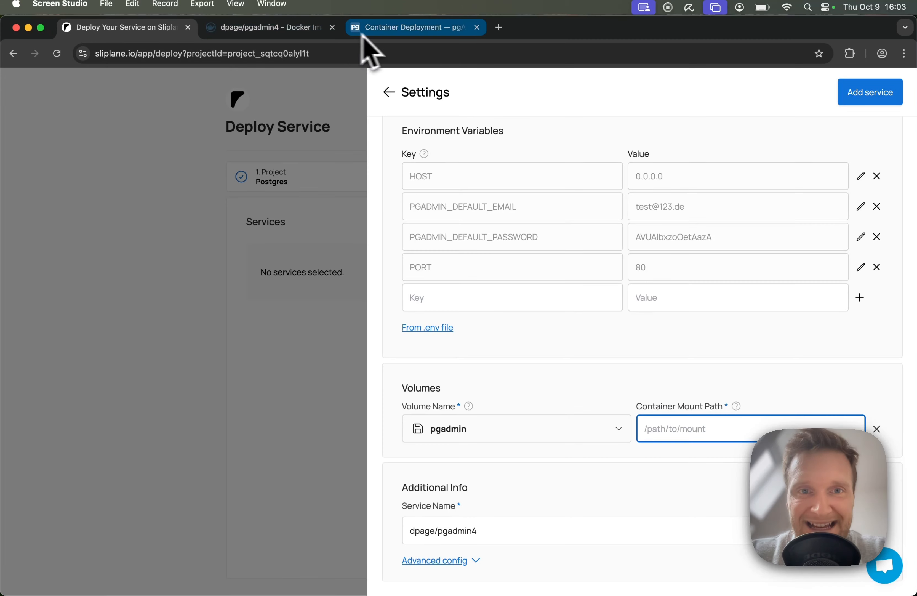
Step: Search the Container Deployment docs for -v and set the pgadmin volume's container mount path to /var/lib/pgadmin
click(371, 28)
click(613, 306)
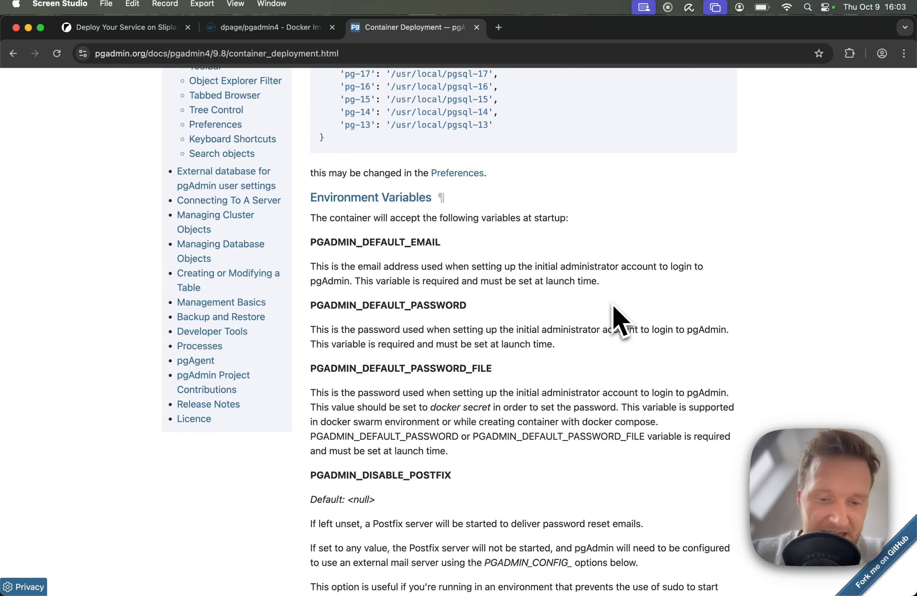
key(super+f)
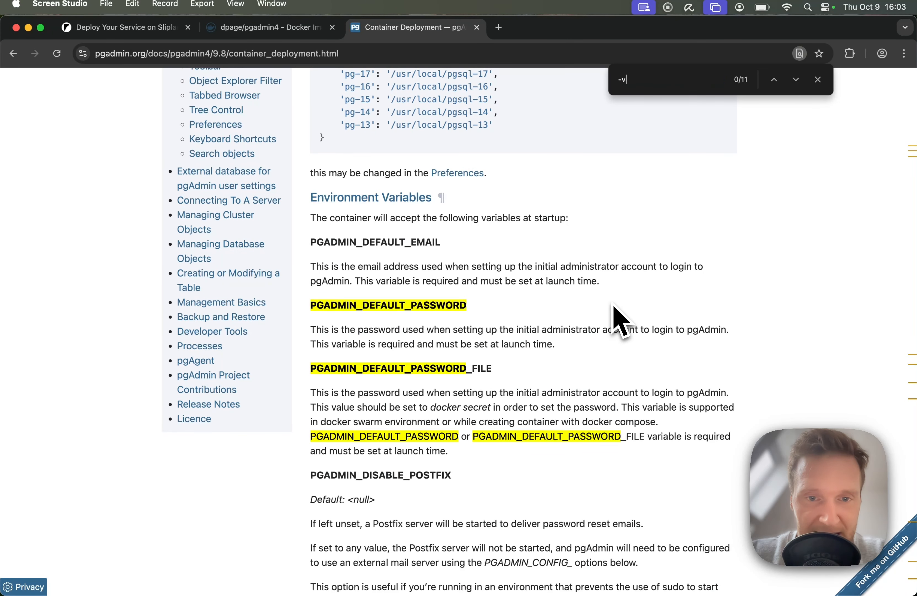
scroll(378, 338, down, 4)
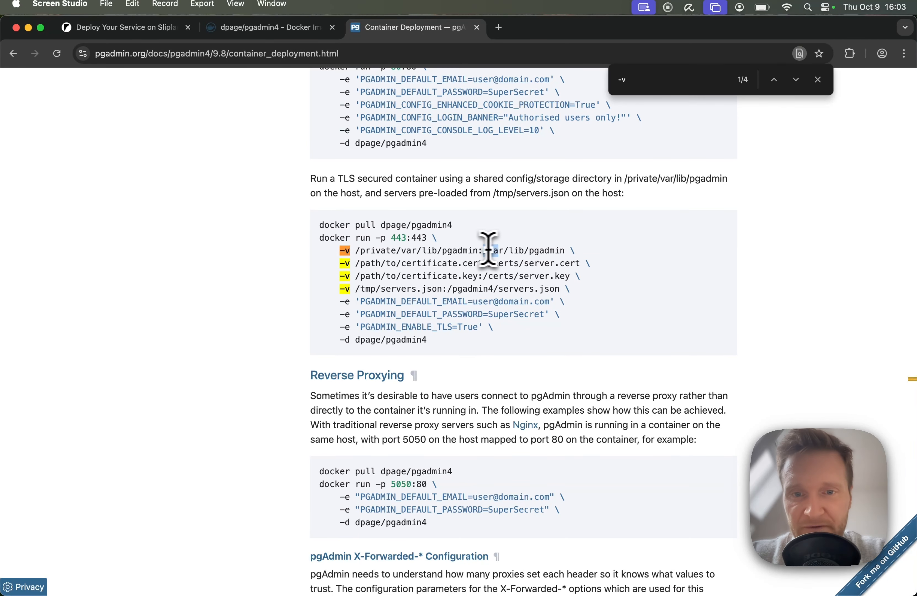
drag(488, 250, 567, 250)
click(132, 28)
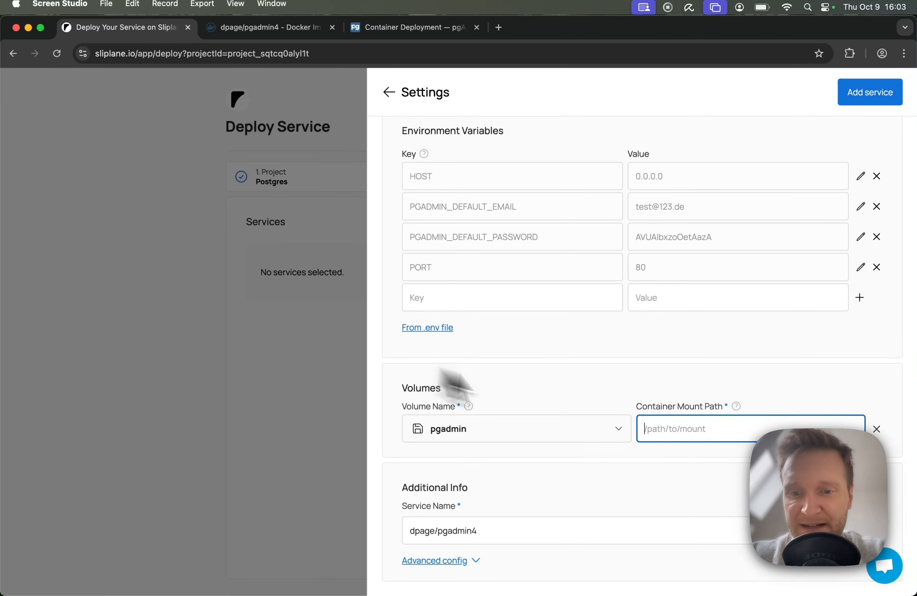
click(739, 473)
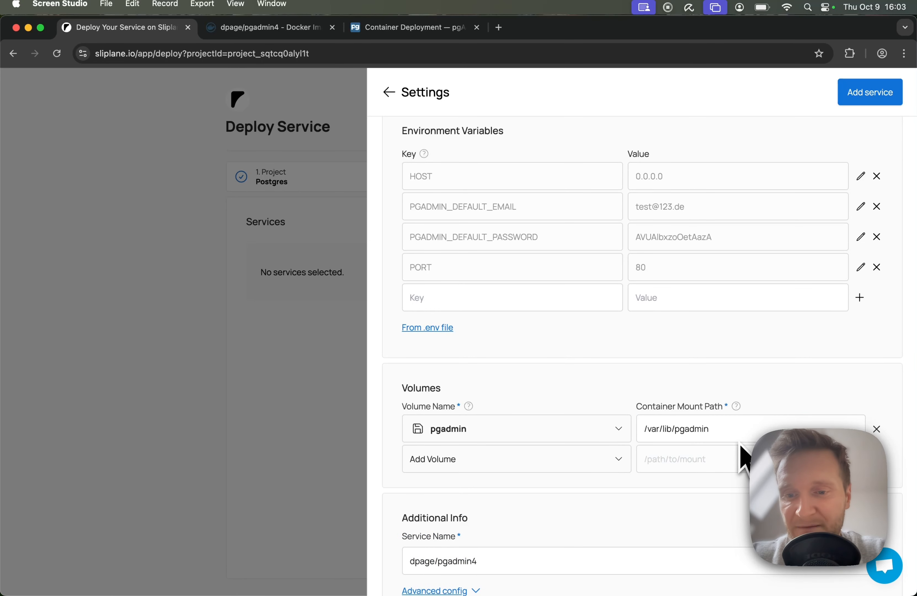
Step: Add the configured dpage/pgadmin4 service to the deployment and deploy it
scroll(741, 456, down, 2)
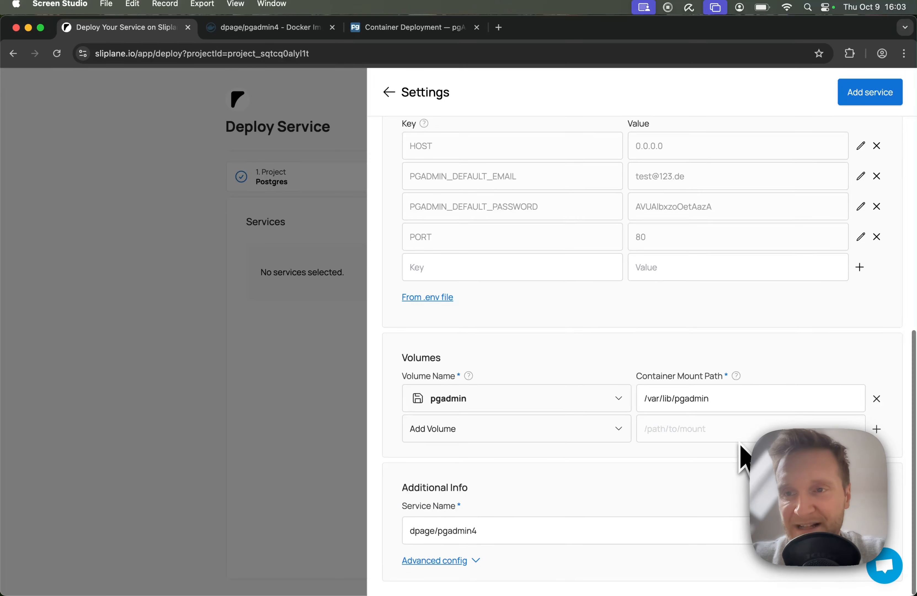
click(867, 102)
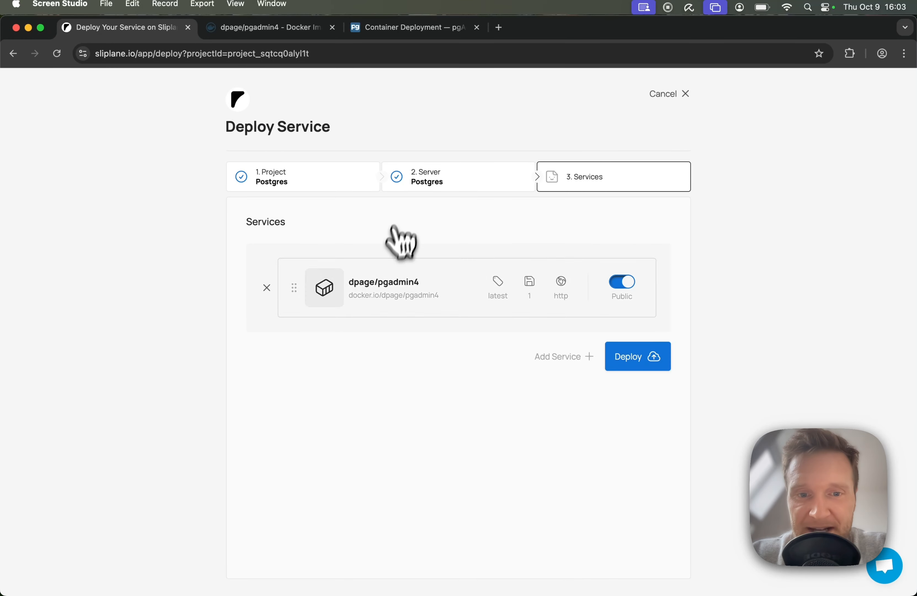
click(660, 365)
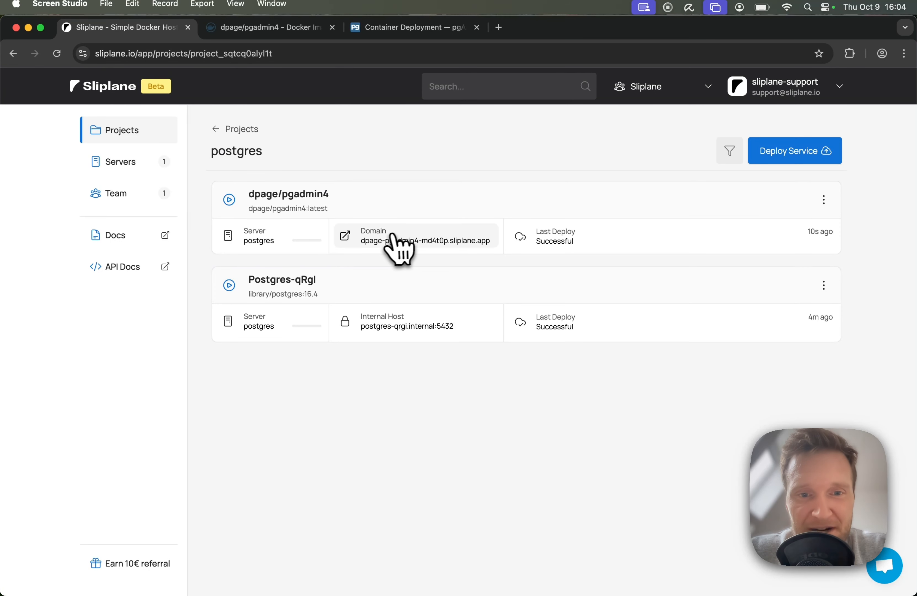
Step: Open the deployed pgAdmin service's public domain and enter the admin's email in the login form
click(347, 238)
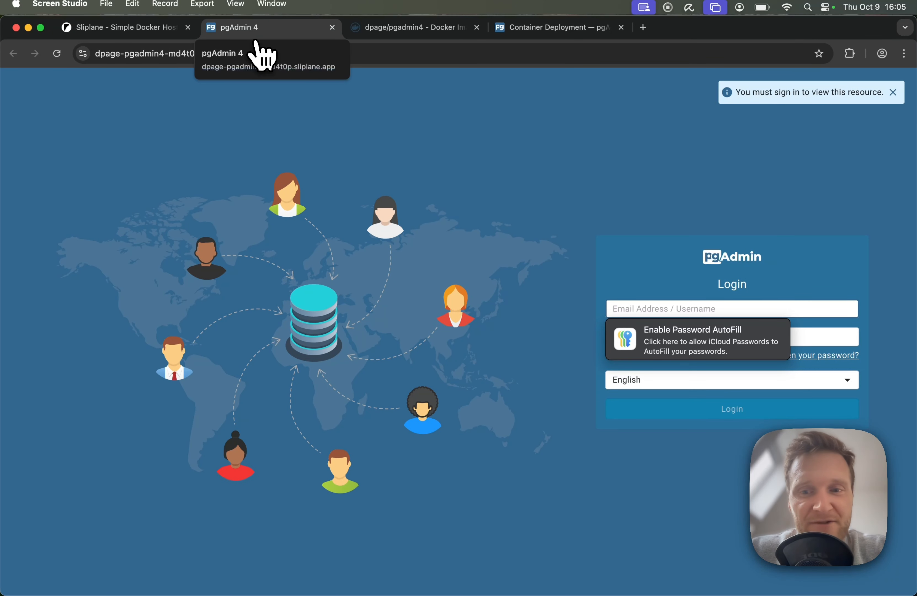
click(671, 283)
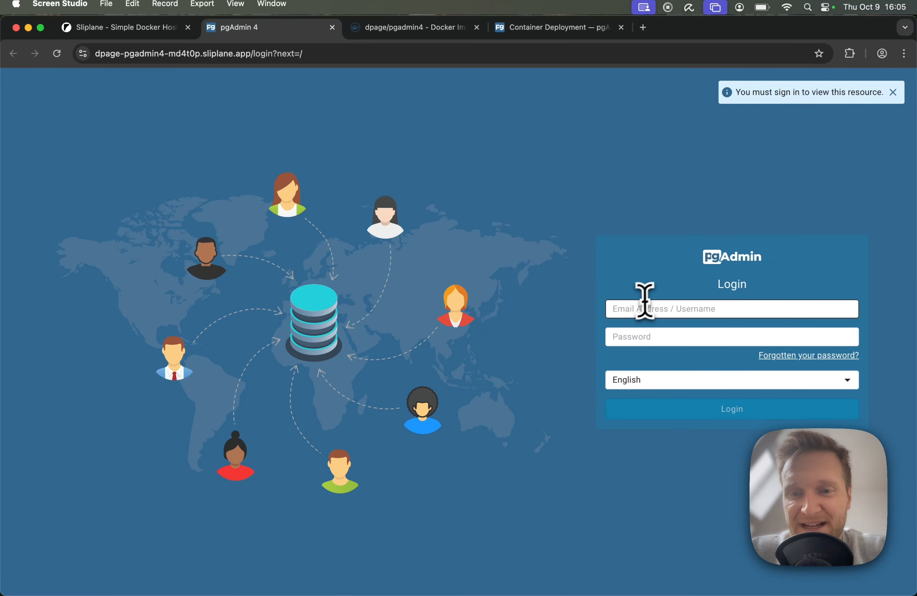
click(639, 306)
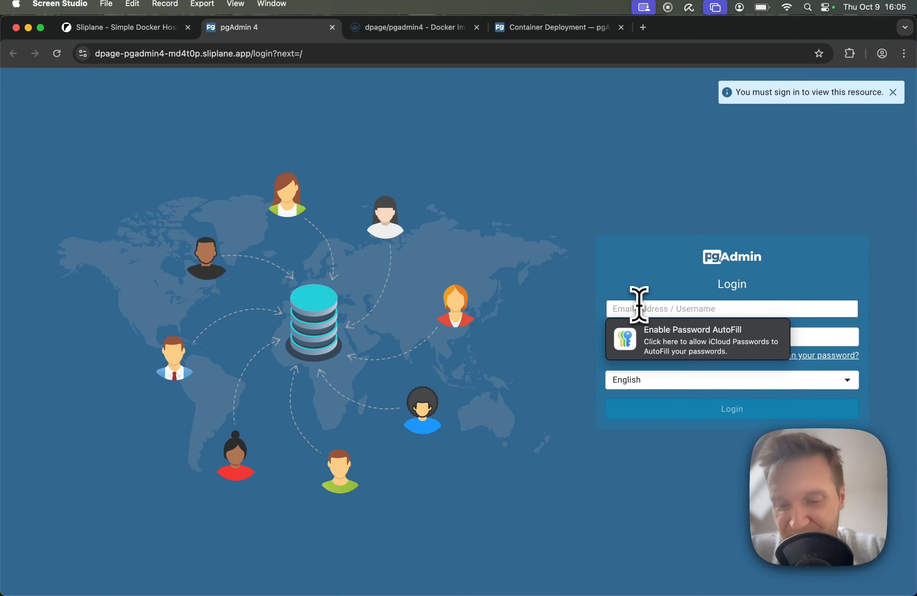
text(test@123.de)
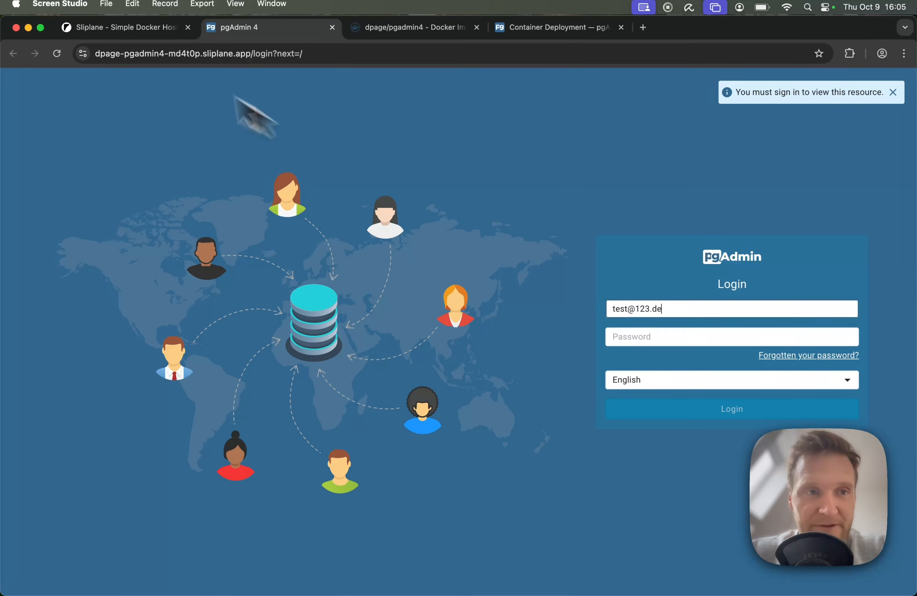
Step: Copy the pgAdmin default password from the dpage/pgadmin4 service's environment variables in Sliplane
click(122, 30)
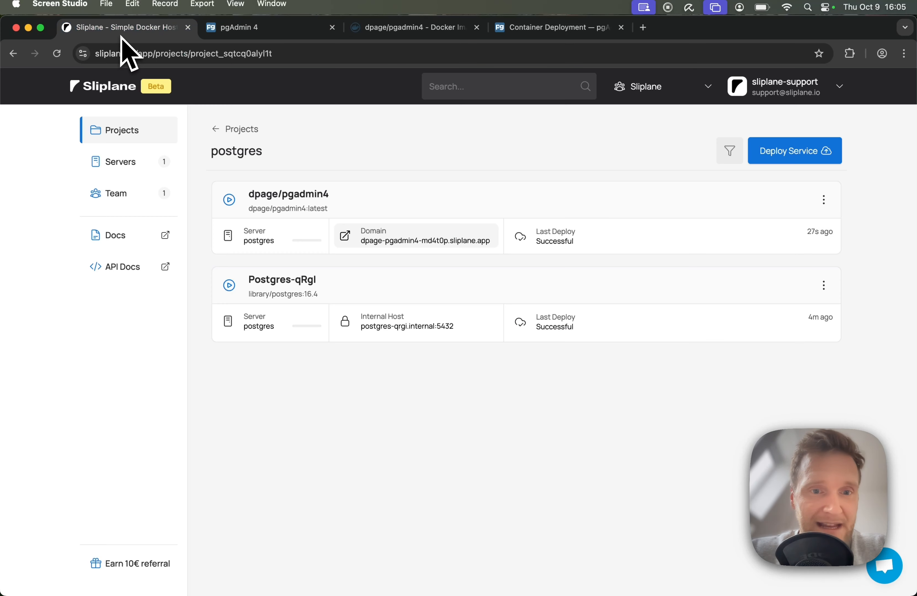
click(288, 198)
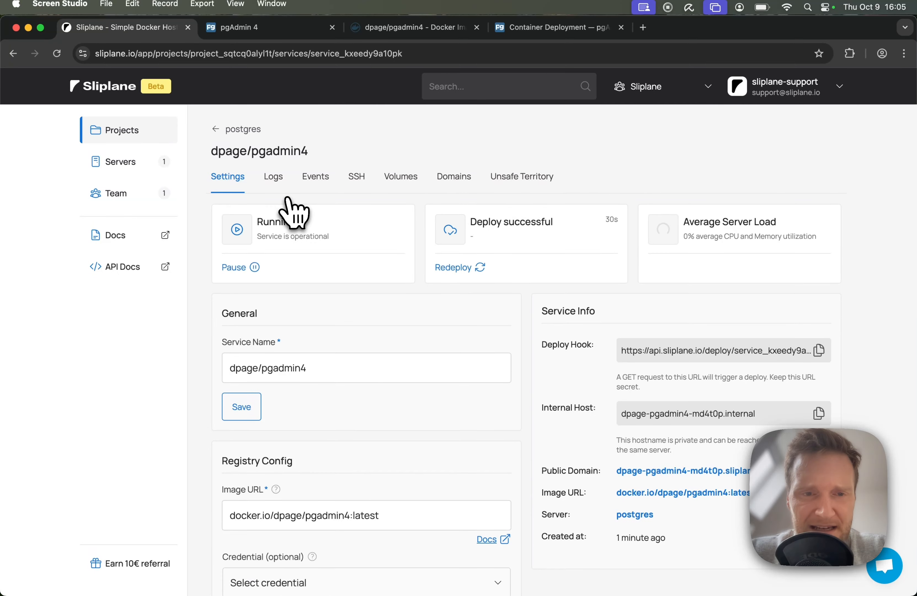
scroll(293, 212, down, 5)
scroll(293, 213, down, 6)
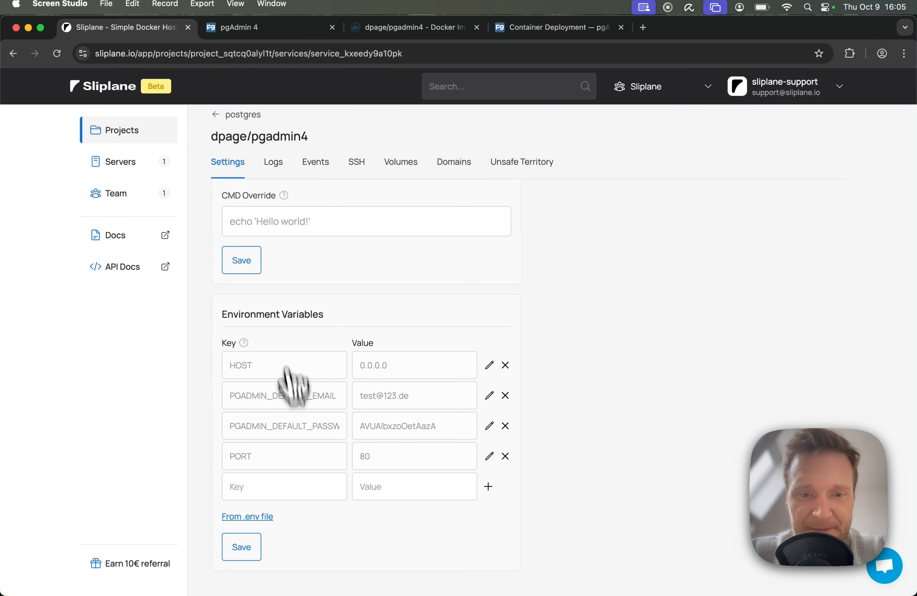
click(465, 427)
Step: Paste the admin password into the pgAdmin login form, log in and dismiss the browser's offer to save it
click(258, 29)
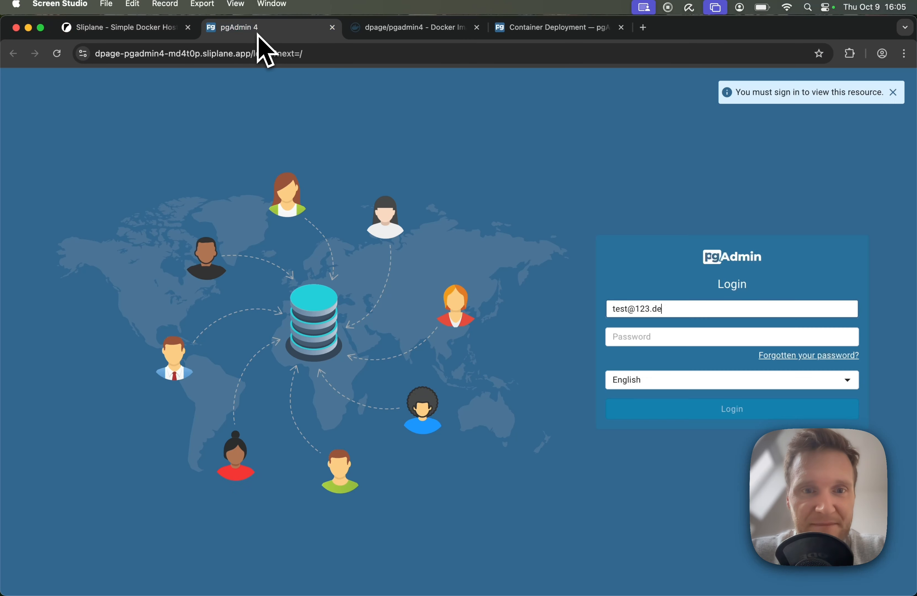
click(620, 337)
key(super+v)
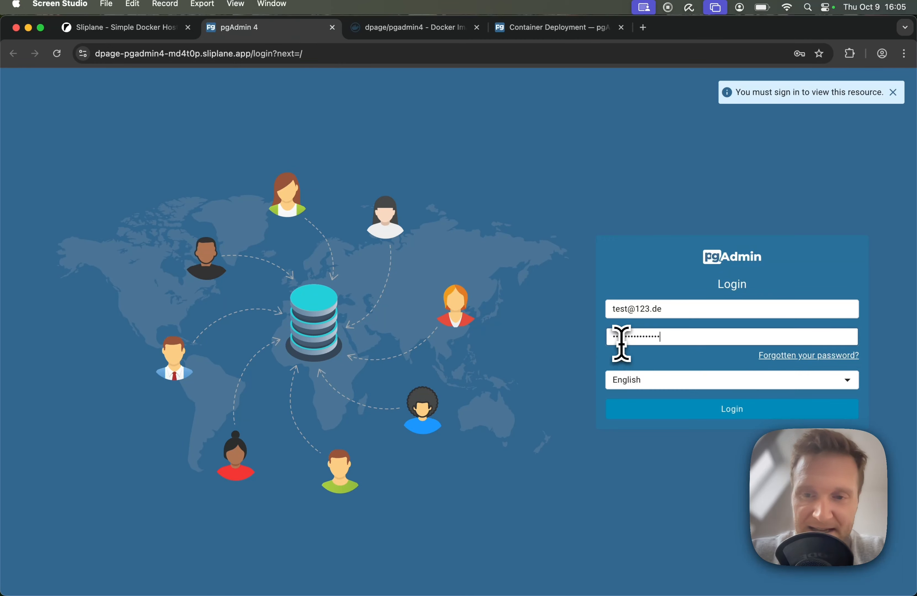
click(730, 409)
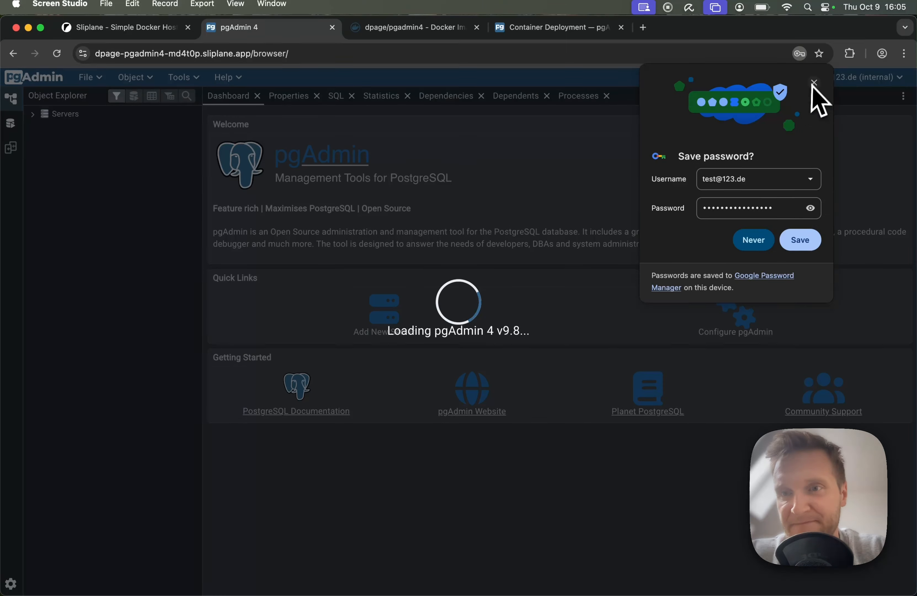
click(814, 83)
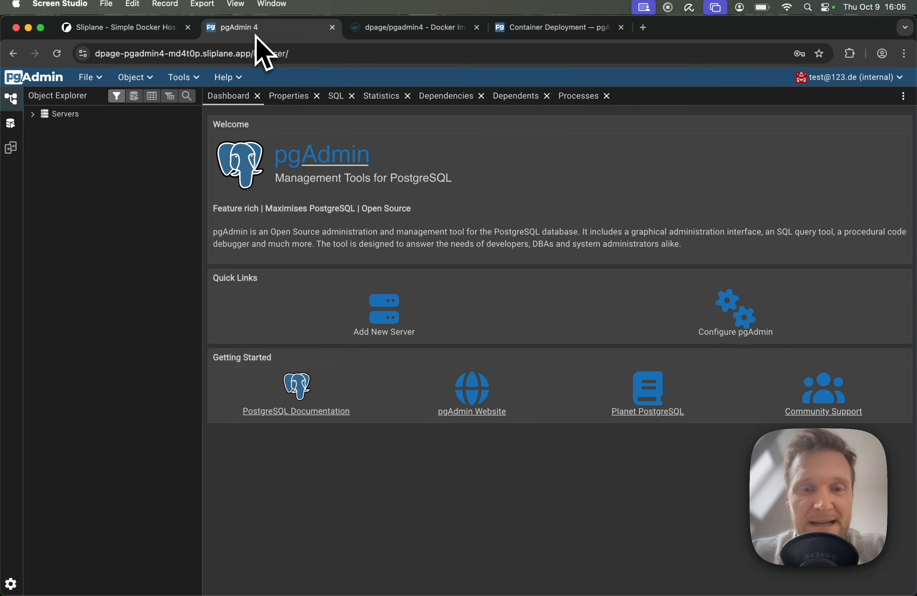
Step: Start registering a new server named postgres in pgAdmin and open its connection settings
click(395, 328)
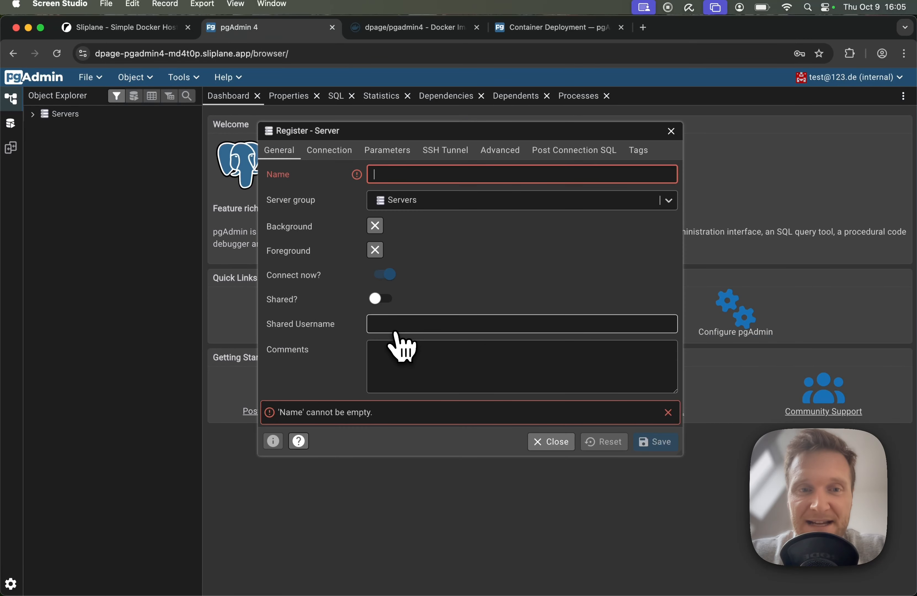
text(postgres)
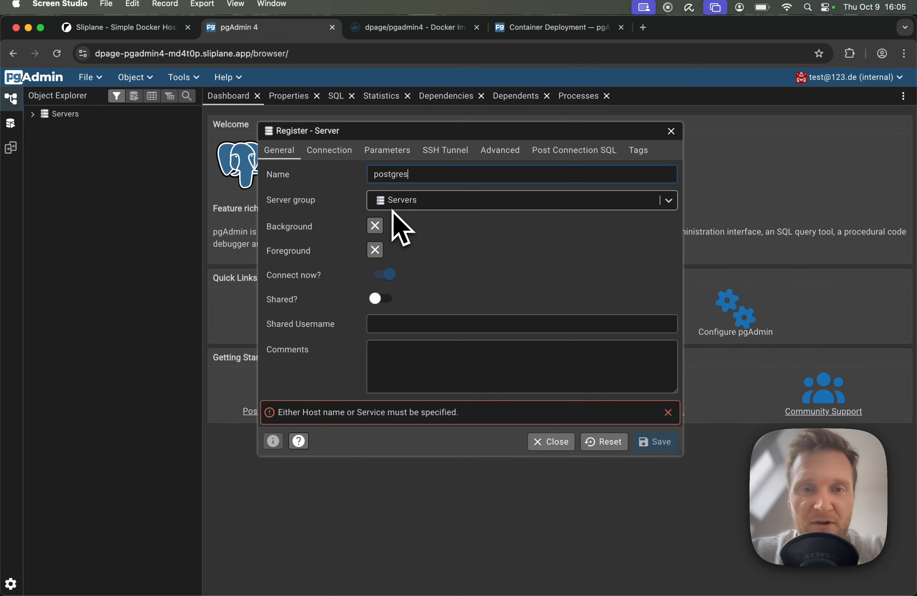
click(341, 155)
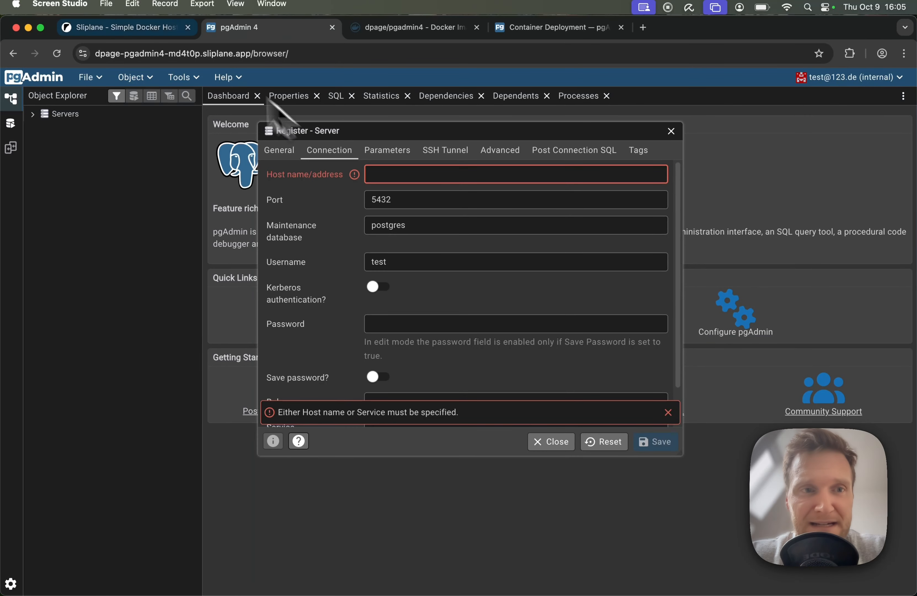
Step: Copy the Postgres service's internal host from Sliplane and set the new server's host name to postgres-qrgi.internal
click(118, 27)
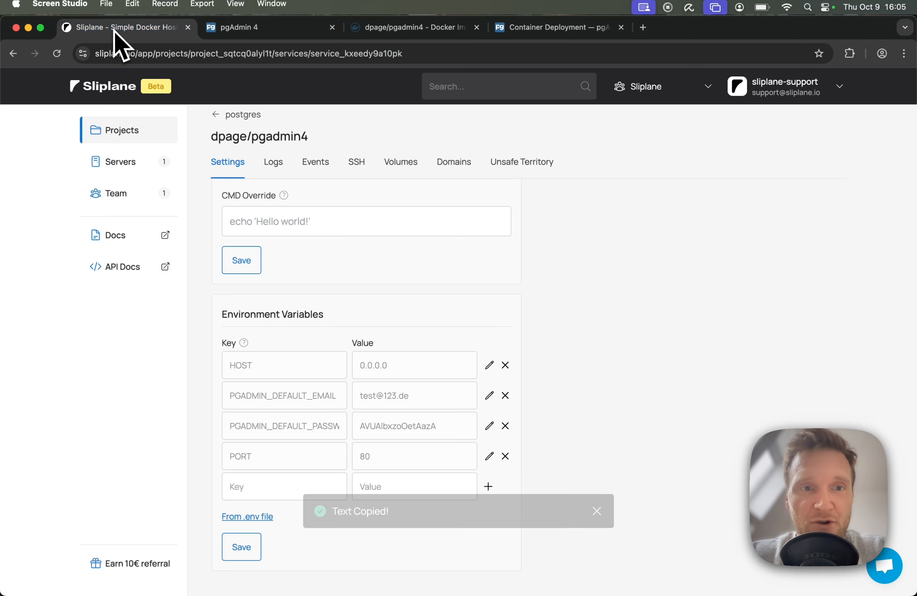
click(218, 115)
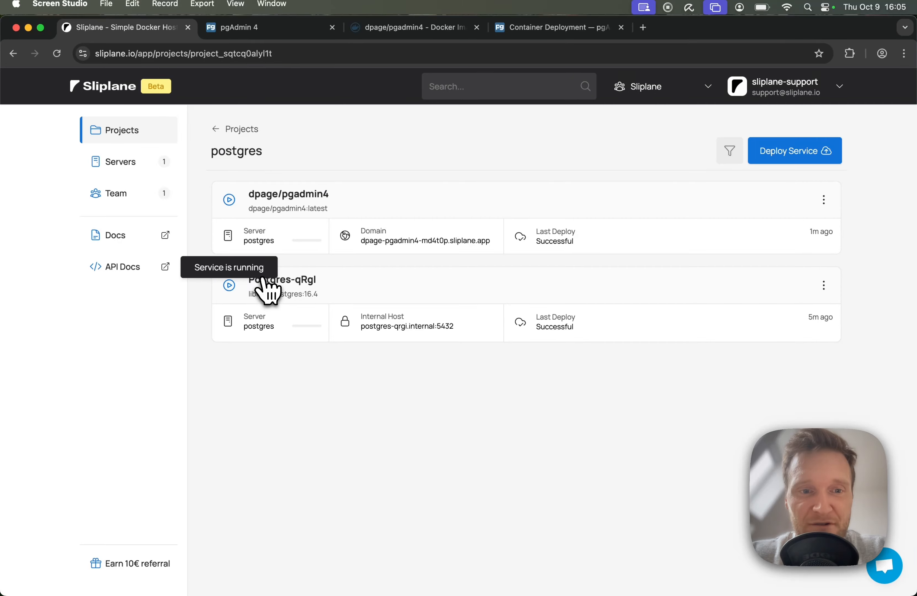
click(249, 274)
click(345, 381)
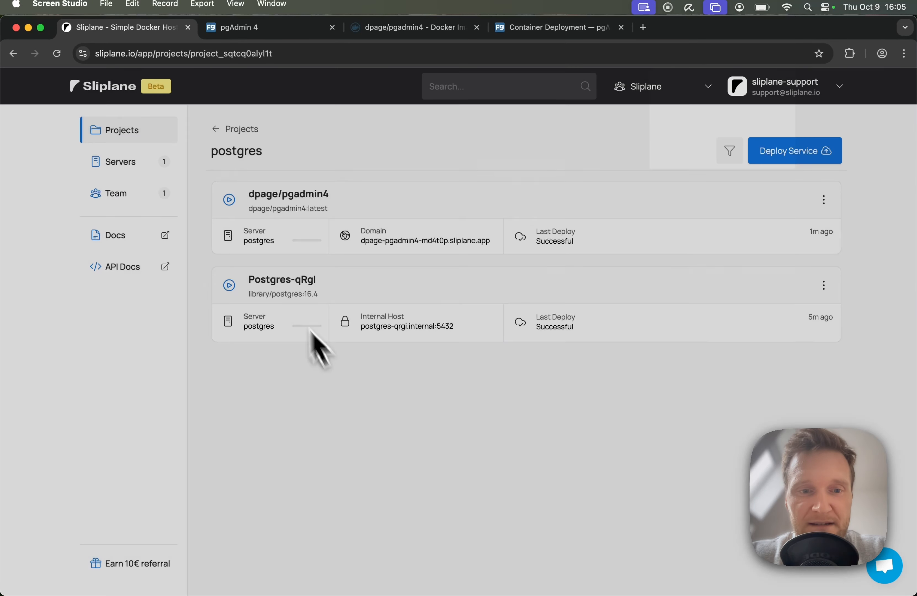
click(276, 284)
scroll(399, 324, down, 3)
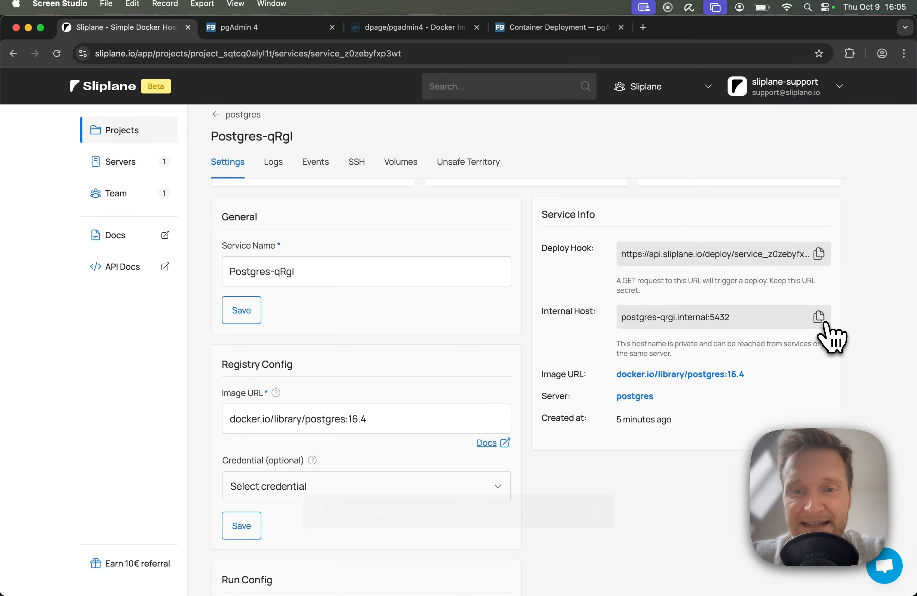
click(819, 324)
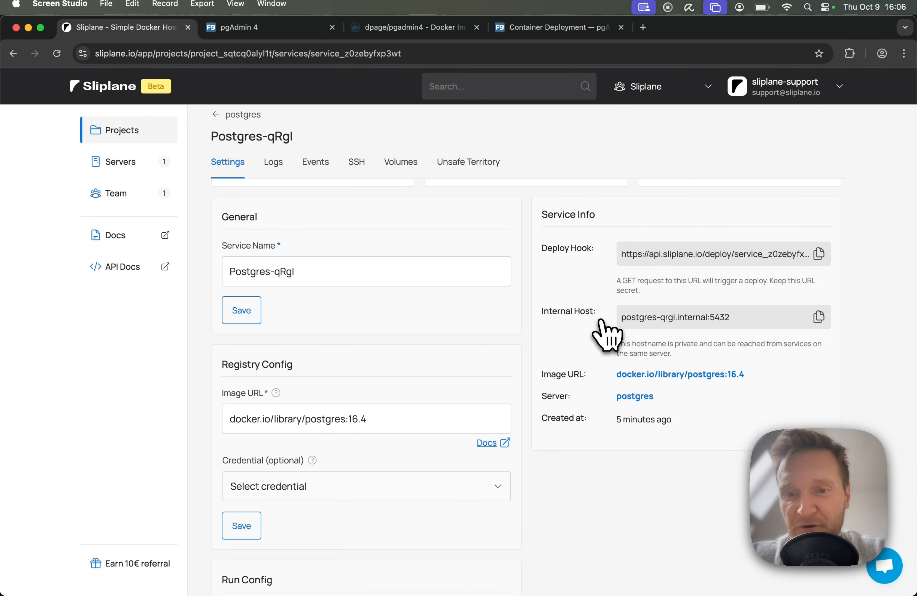
click(238, 28)
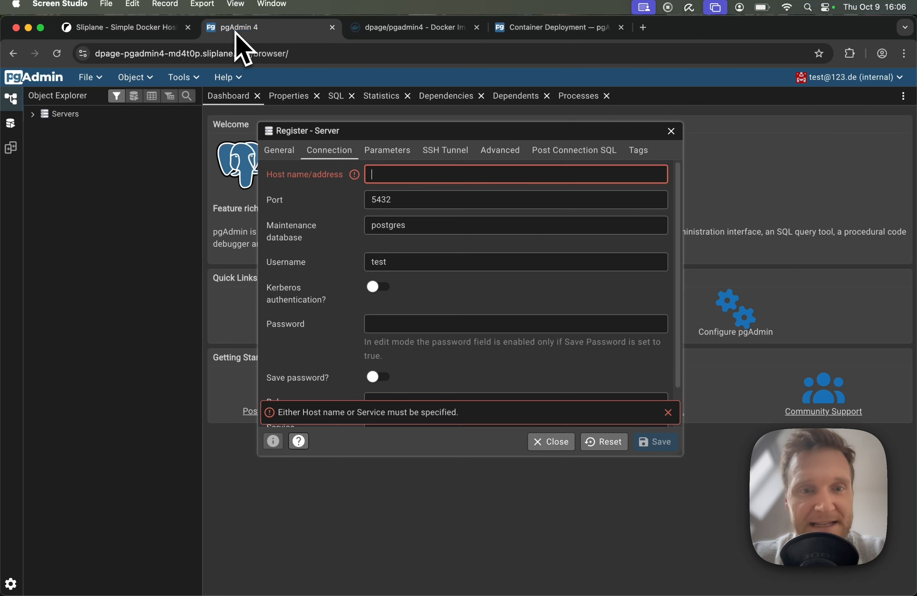
click(408, 175)
key(super+v)
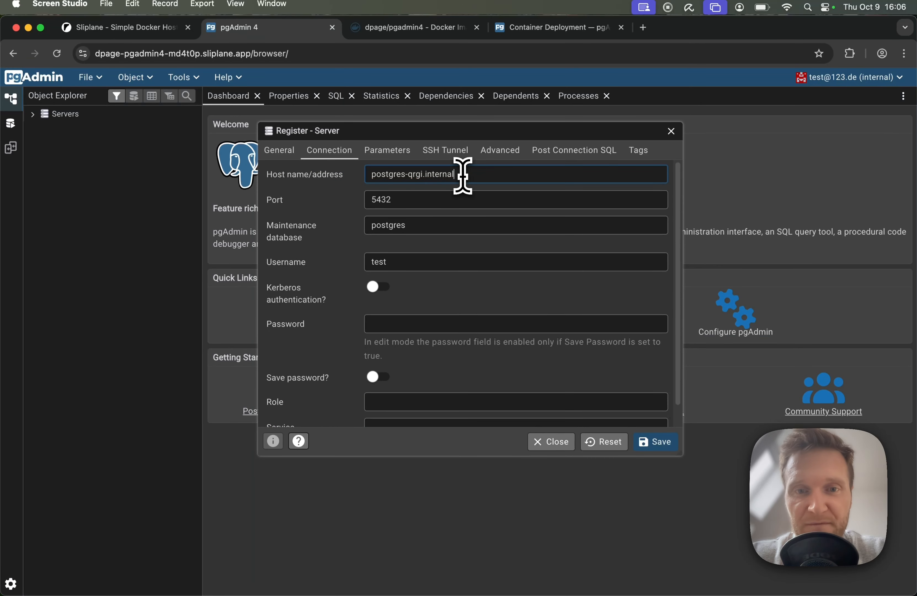
Step: Set the new server's maintenance database to db and its username to postgres
double_click(375, 200)
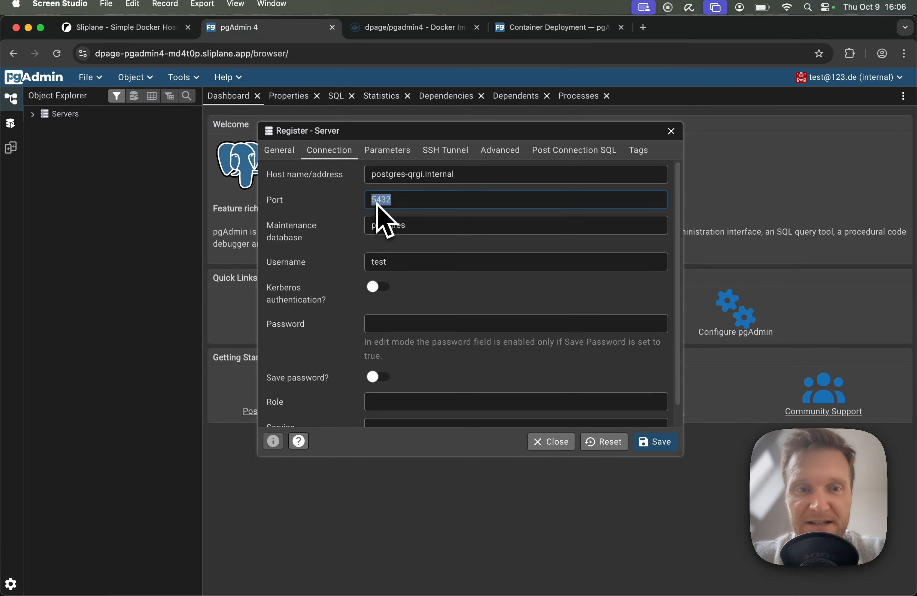
double_click(373, 225)
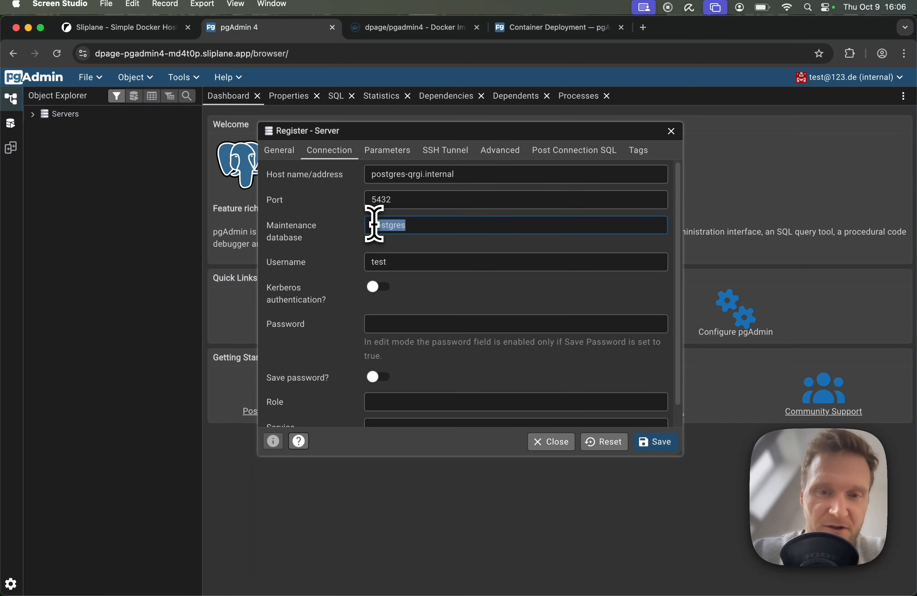
text(db)
double_click(373, 263)
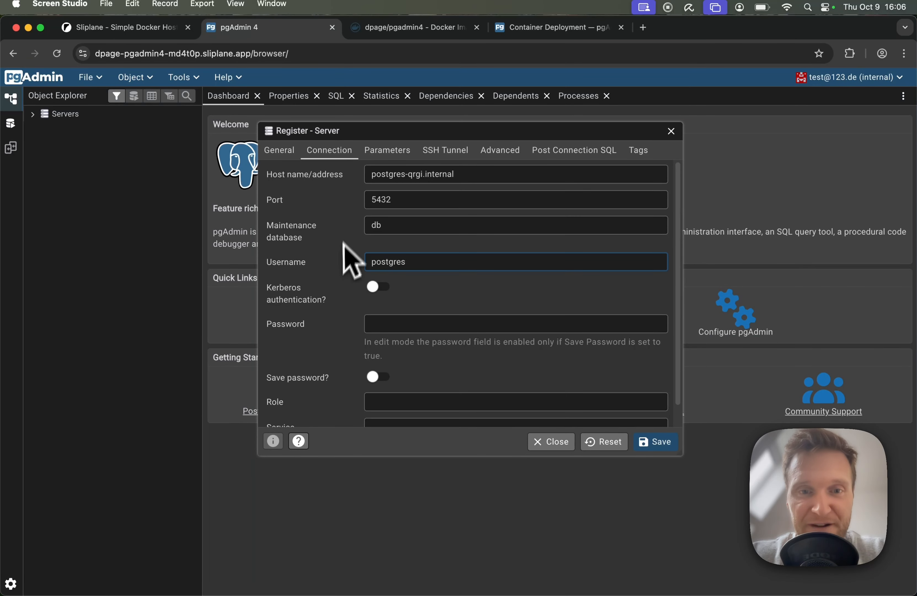
click(383, 199)
double_click(379, 226)
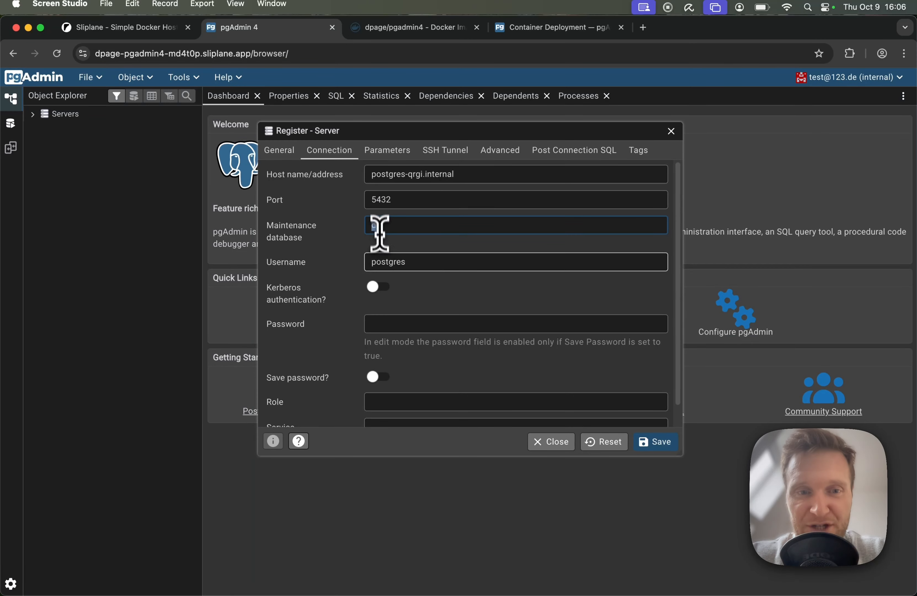
double_click(389, 262)
Step: Copy the POSTGRES_PASSWORD value from the Postgres service's environment variables in Sliplane
click(155, 28)
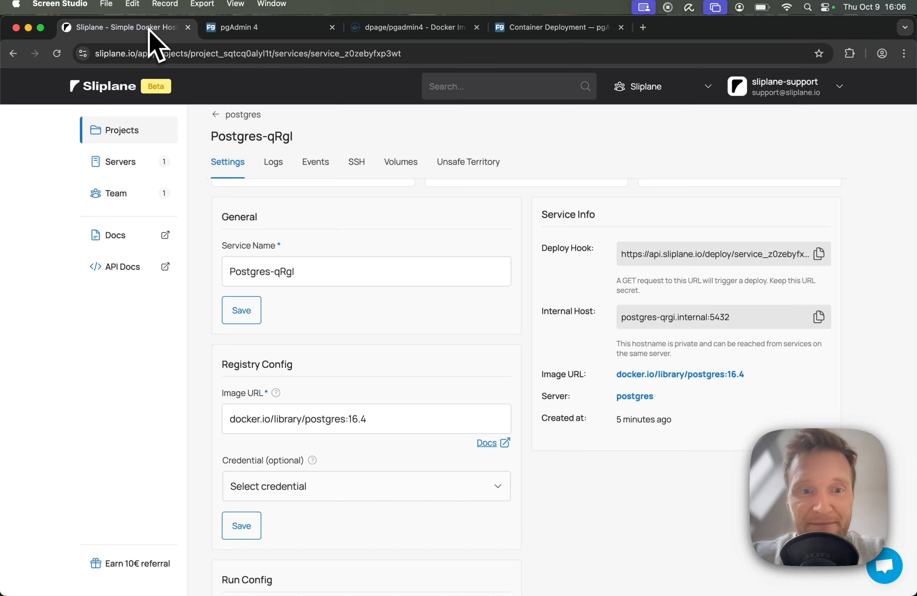
scroll(321, 338, down, 5)
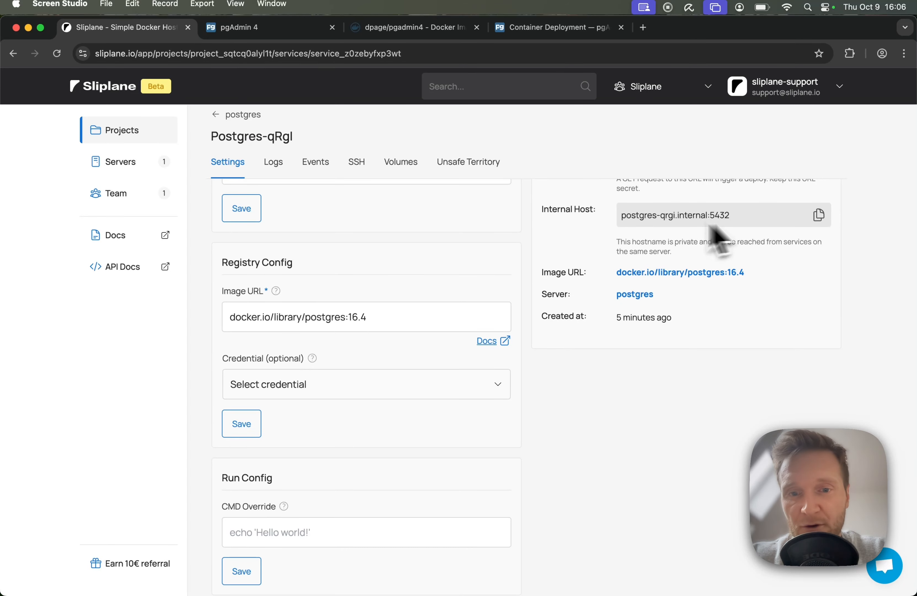
scroll(305, 307, down, 3)
scroll(304, 299, up, 3)
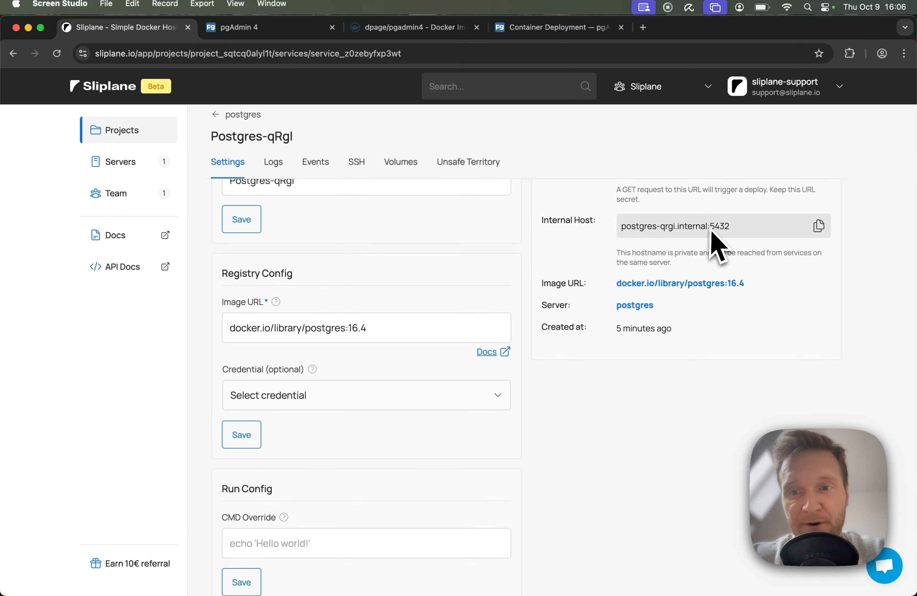
scroll(471, 317, down, 14)
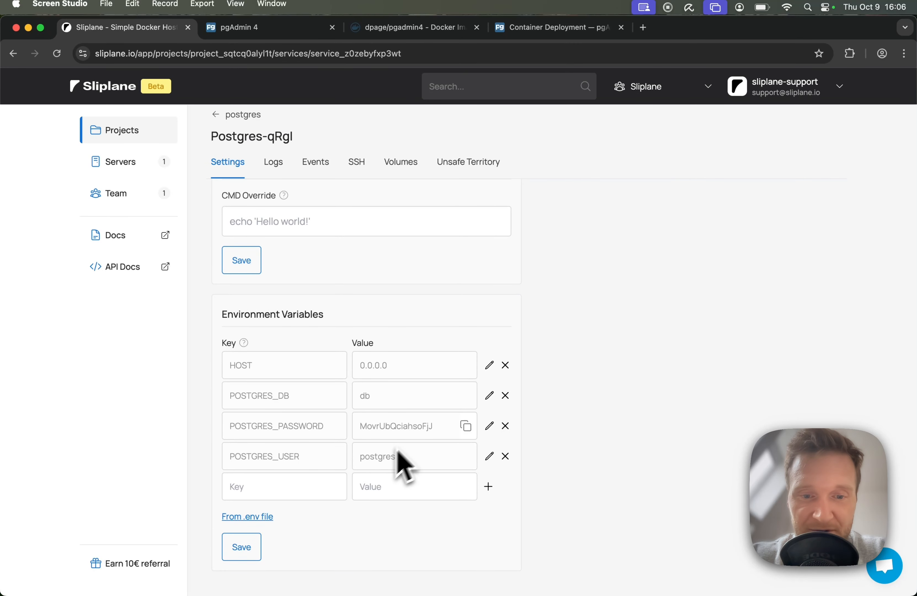
click(465, 426)
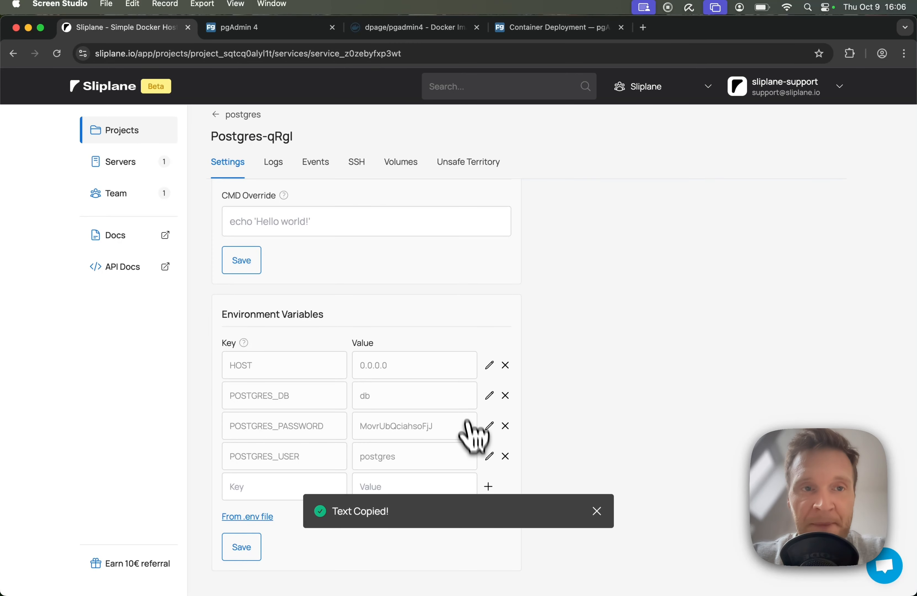
Step: Paste the database password into the pgAdmin server registration, enable saving the password, save the server and dismiss the browser's save offer
click(294, 30)
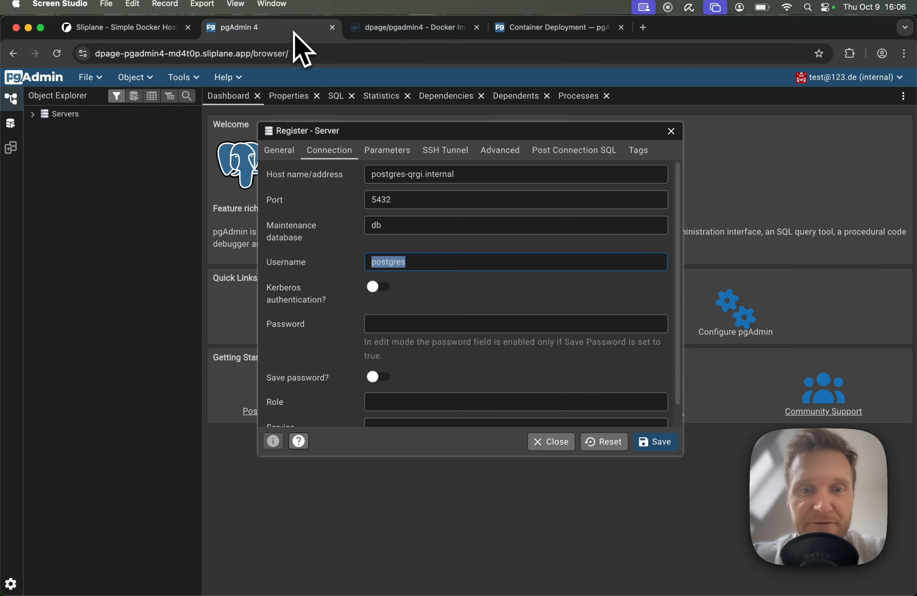
click(387, 323)
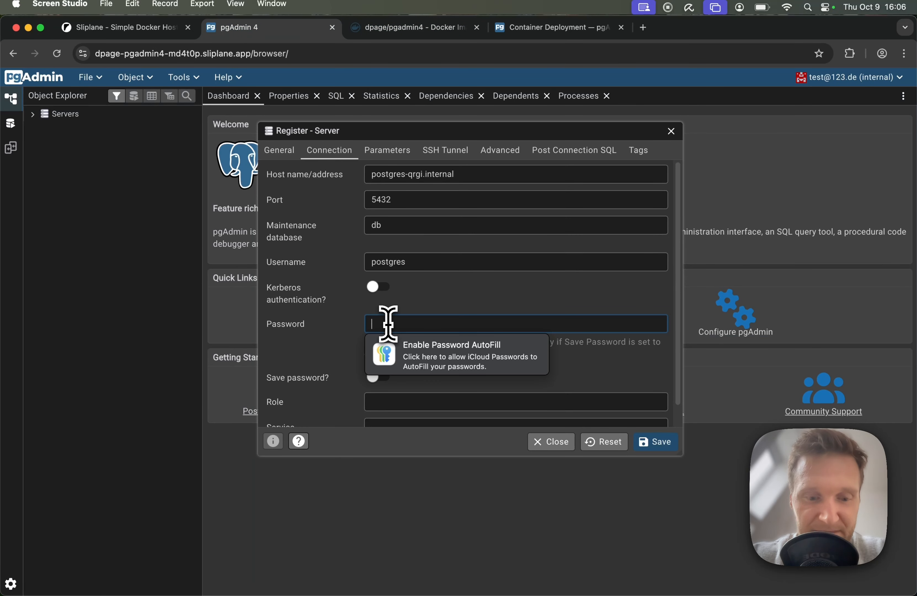
key(super+v)
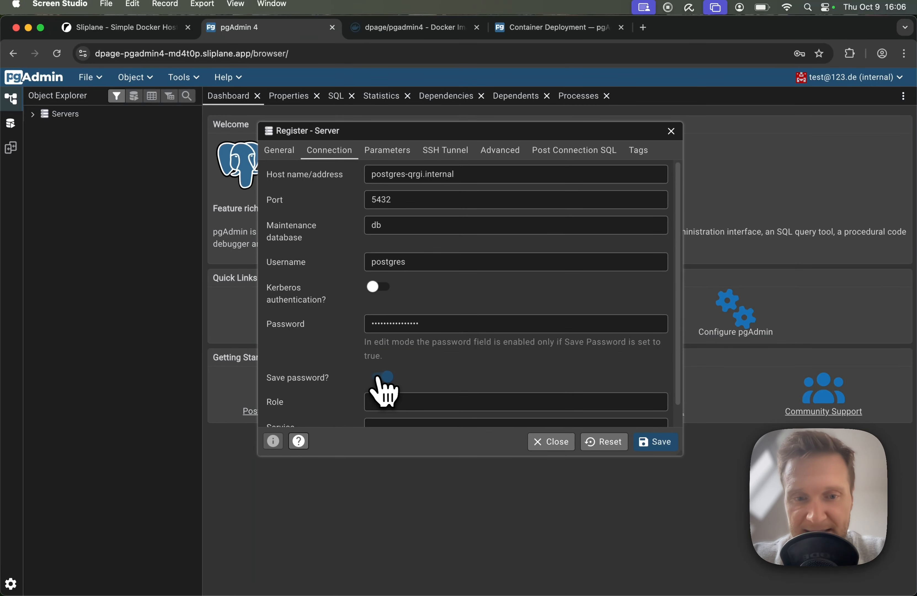
click(653, 442)
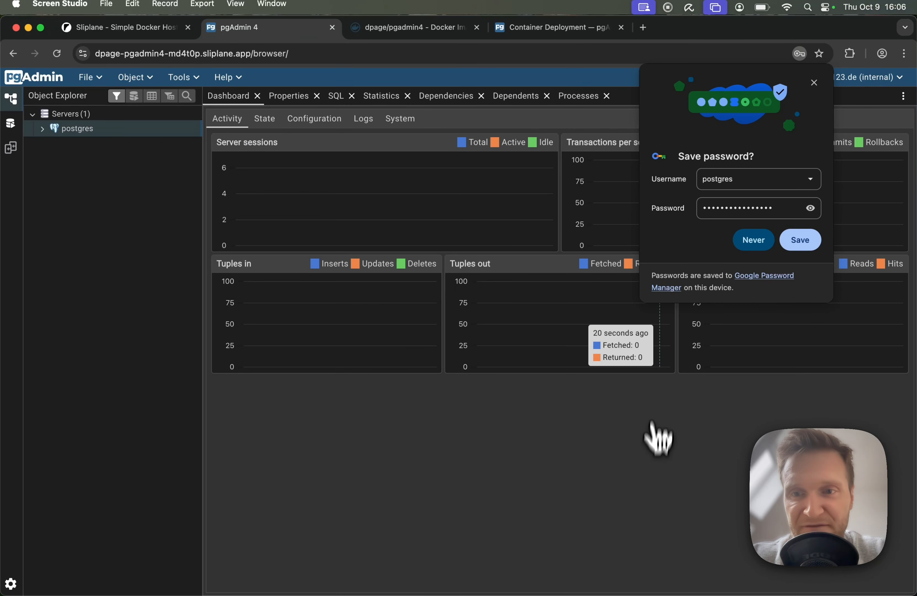
click(813, 83)
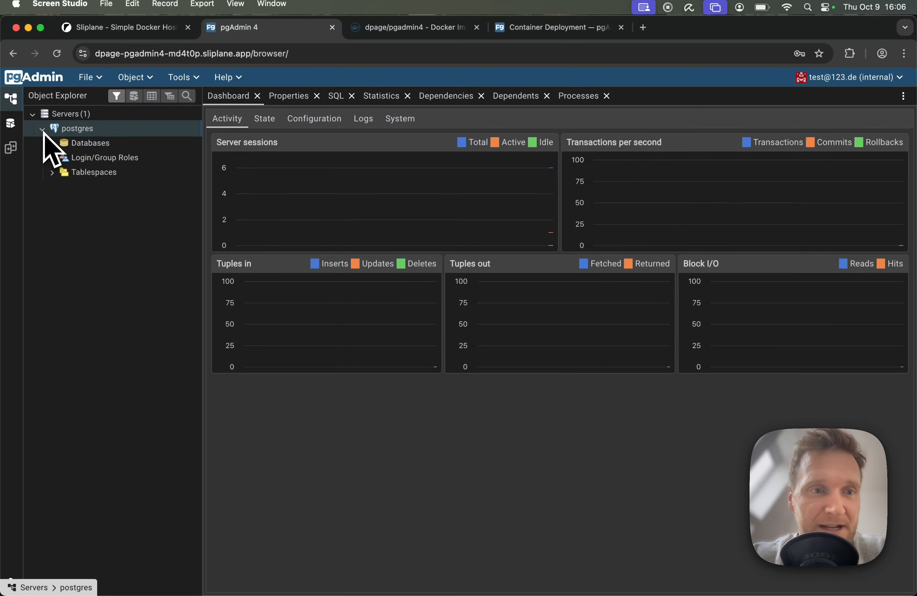
Step: Expand the postgres server's db database down to the Tables node of its public schema
click(53, 144)
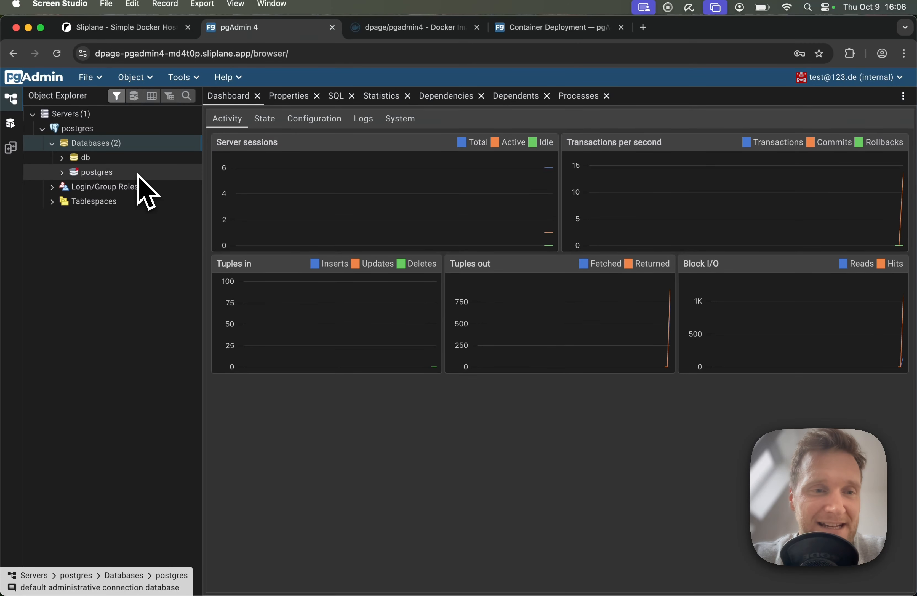
click(63, 159)
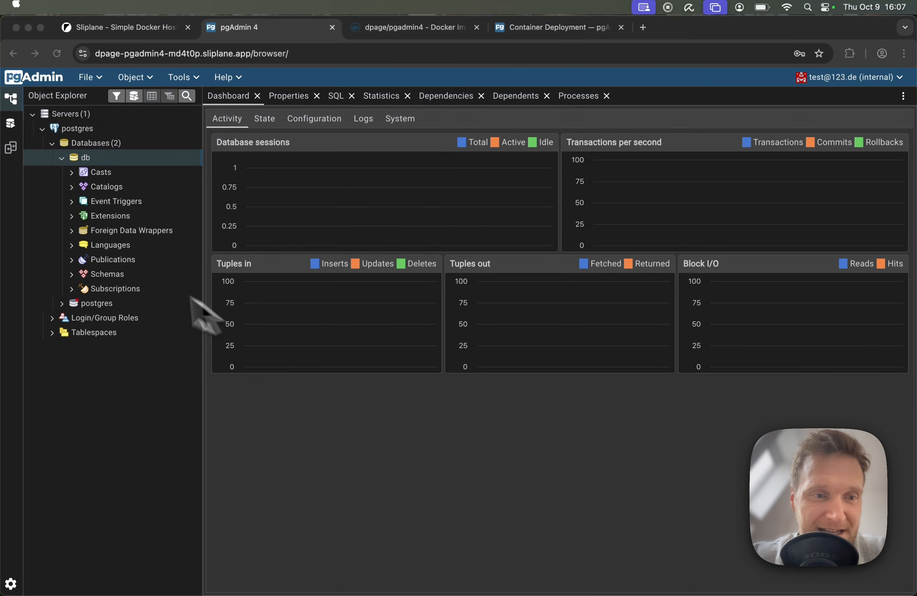
click(76, 274)
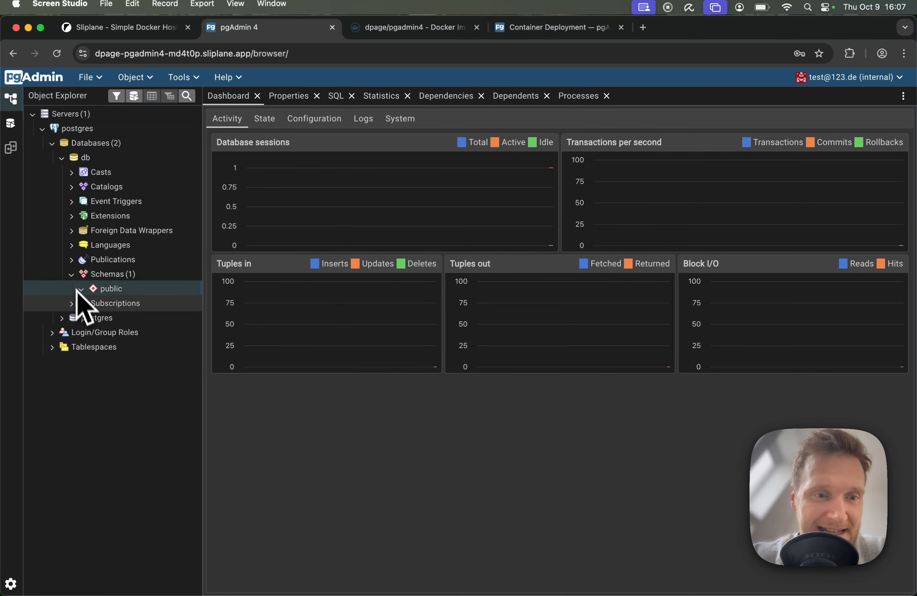
click(90, 492)
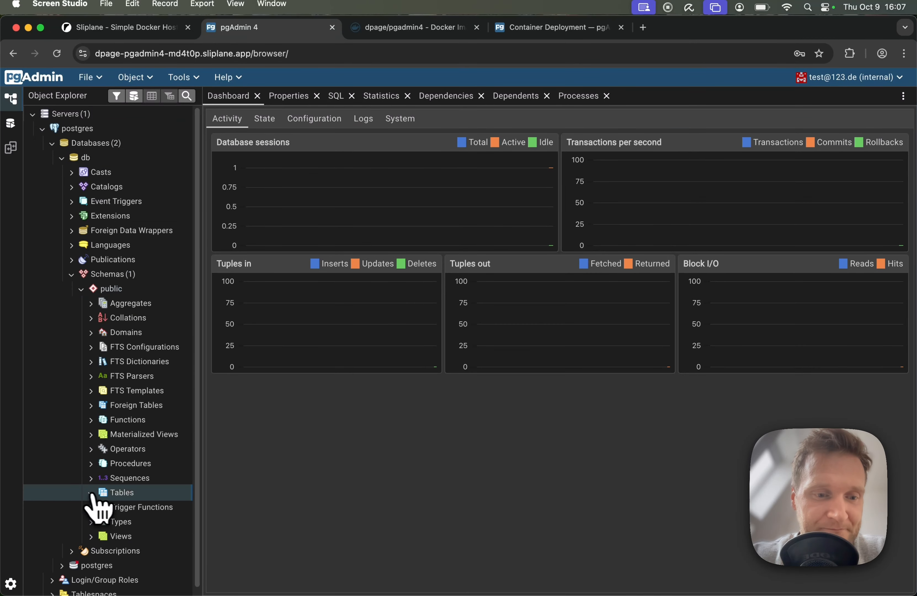
Step: Create a table named test in the public schema of the db database and save it
right_click(112, 490)
mouse_move(182, 495)
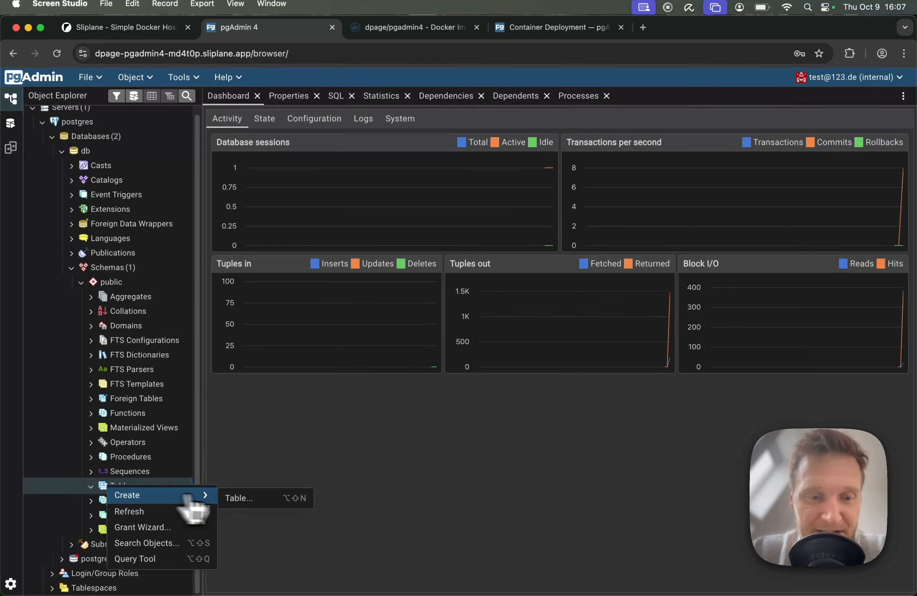
click(244, 498)
text(test)
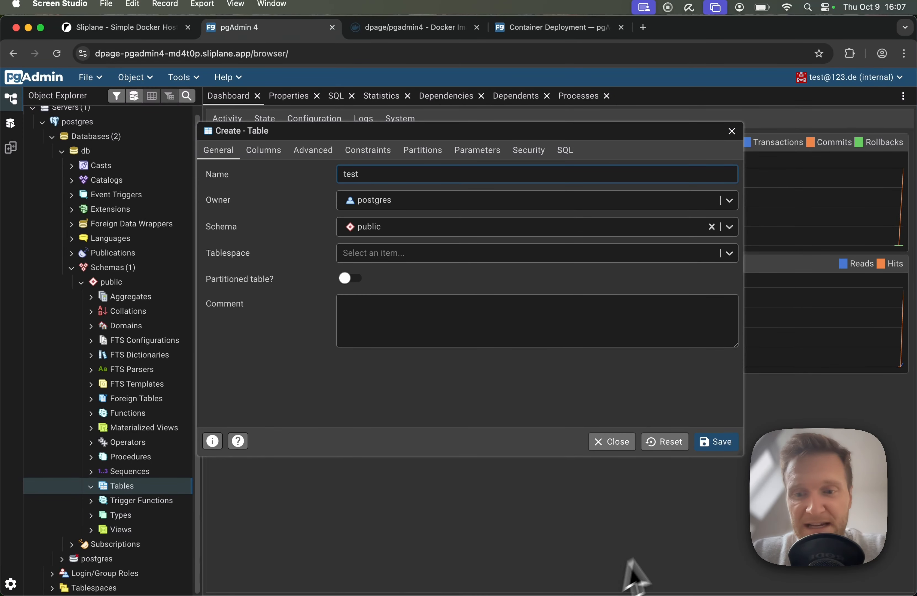
click(718, 444)
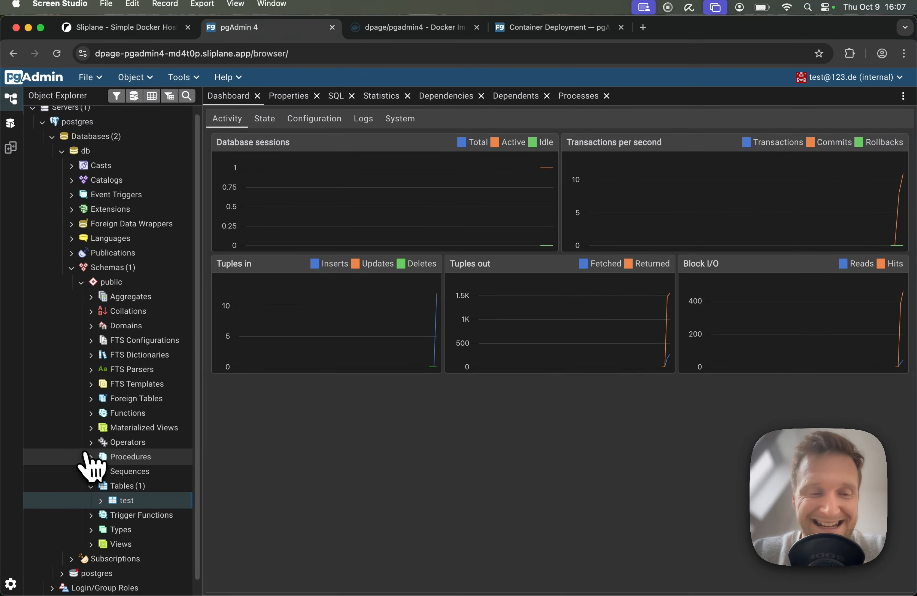
Step: Open the Query Tool for the test table
right_click(133, 501)
click(160, 475)
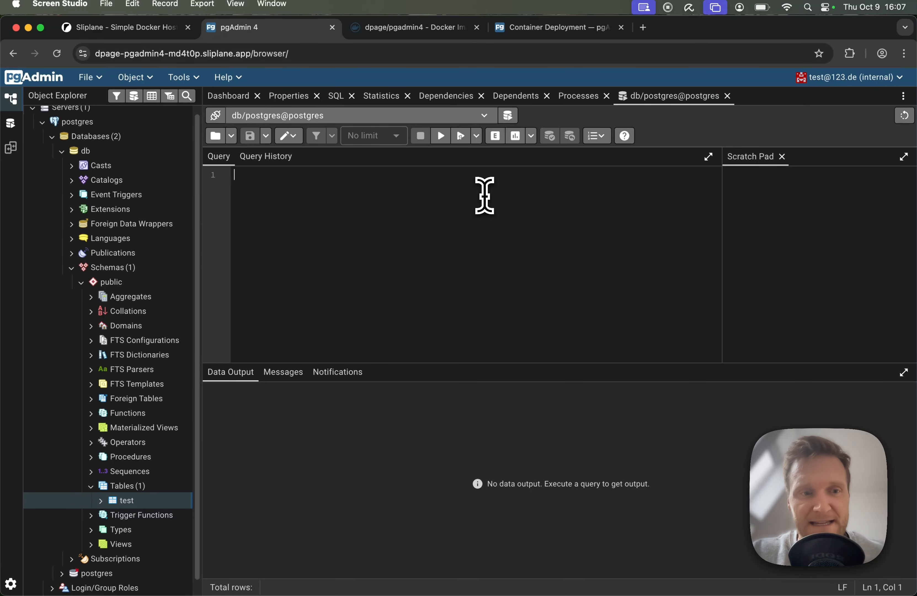
mouse_move(117, 500)
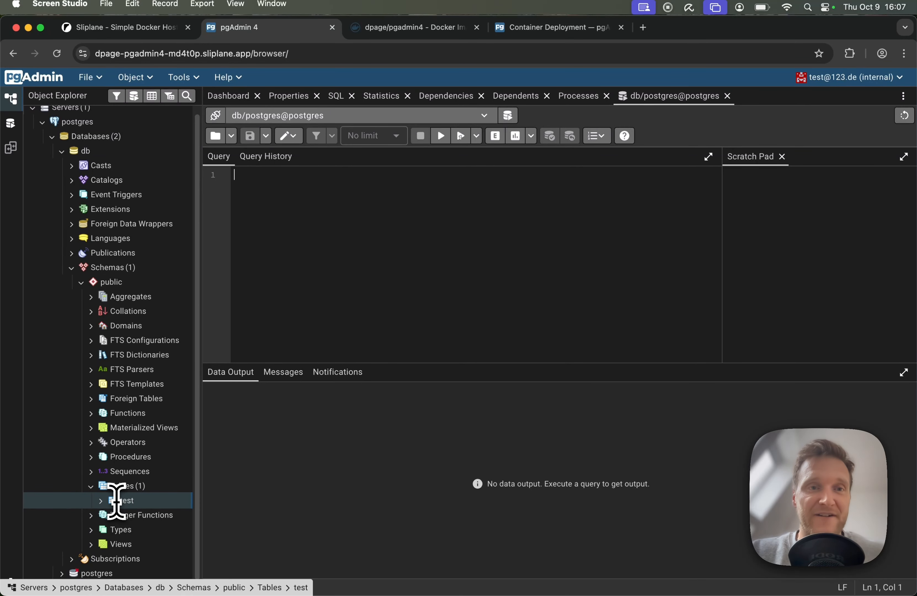
Step: Switch to Sliplane, pause the dpage/pgadmin4 service and open its public domain to check whether it is reachable
key(ctrl+shift+Tab)
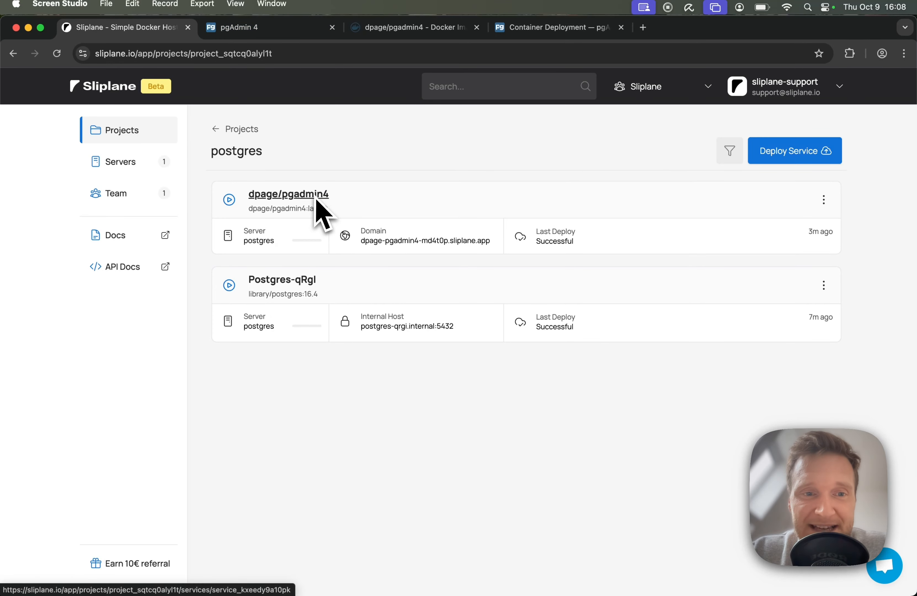
click(229, 199)
click(422, 375)
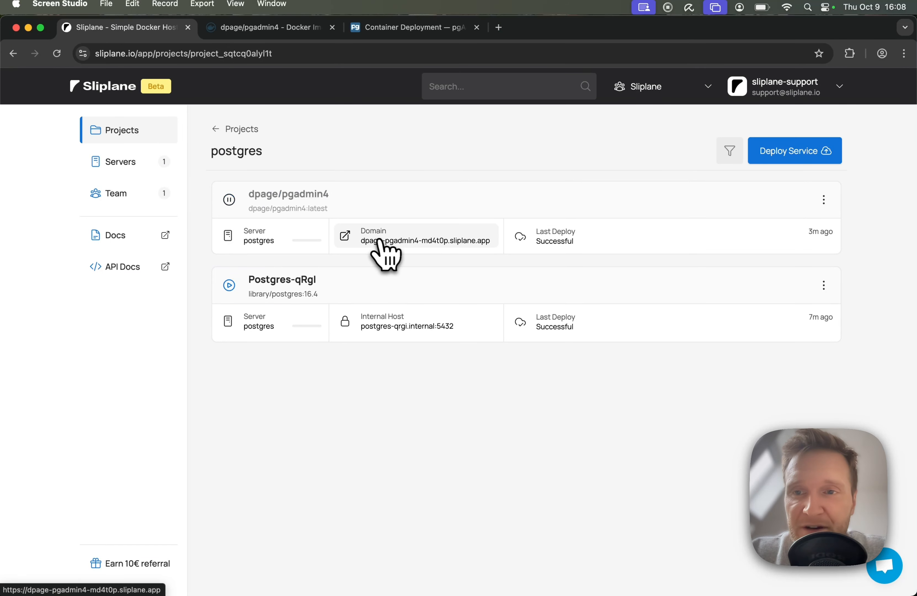
click(382, 242)
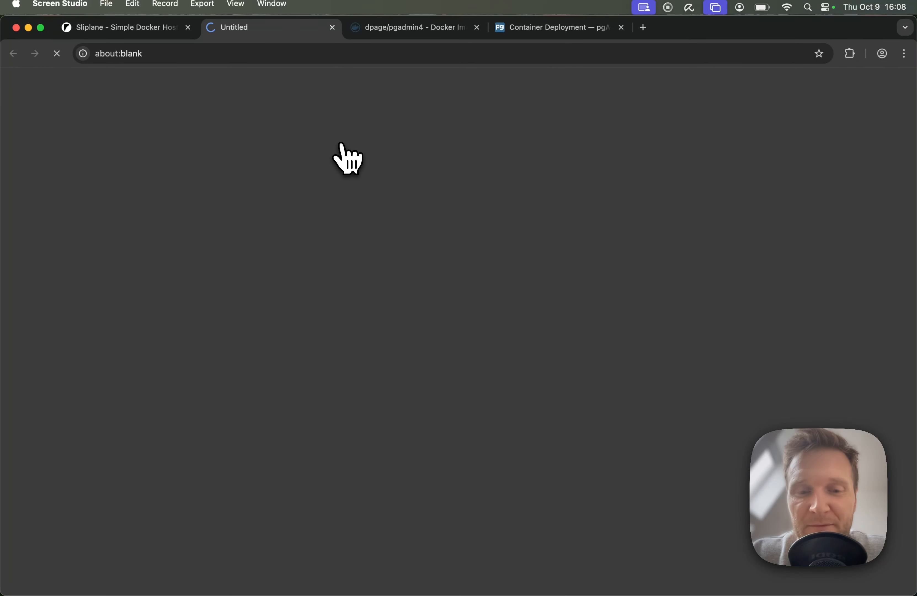
Step: Return to Sliplane and delete the dpage/pgadmin4 service from the postgres project, confirming the deletion
click(123, 27)
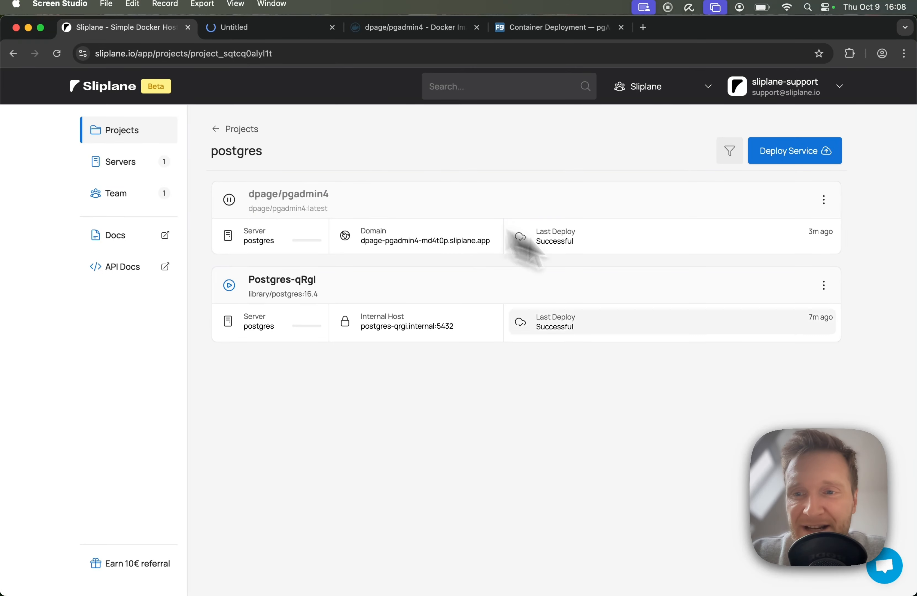
click(823, 200)
click(794, 367)
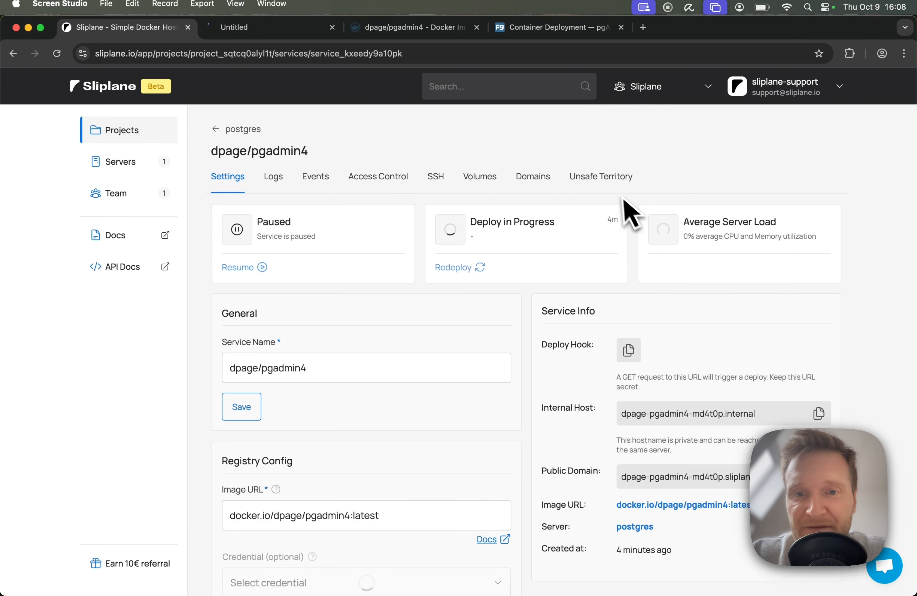
click(522, 177)
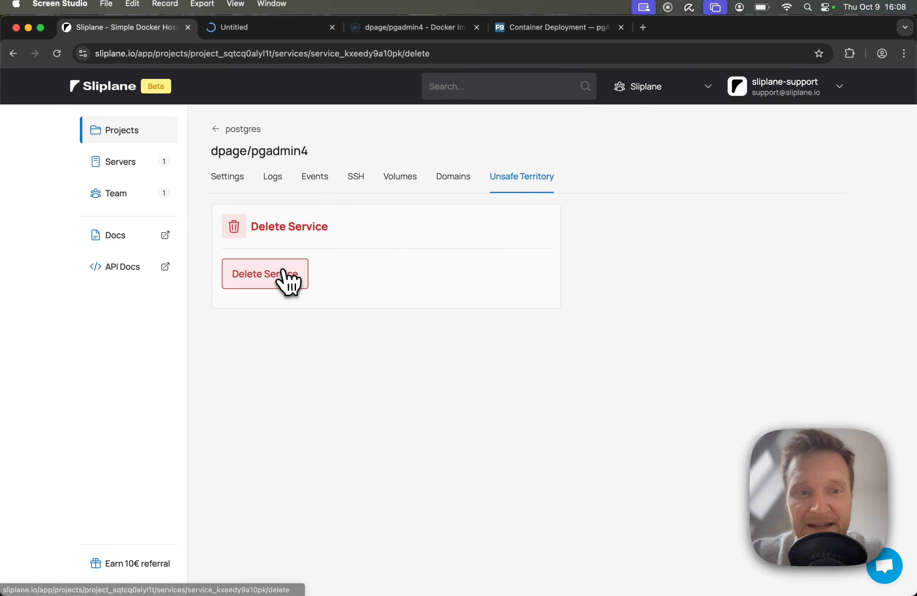
click(288, 279)
click(418, 361)
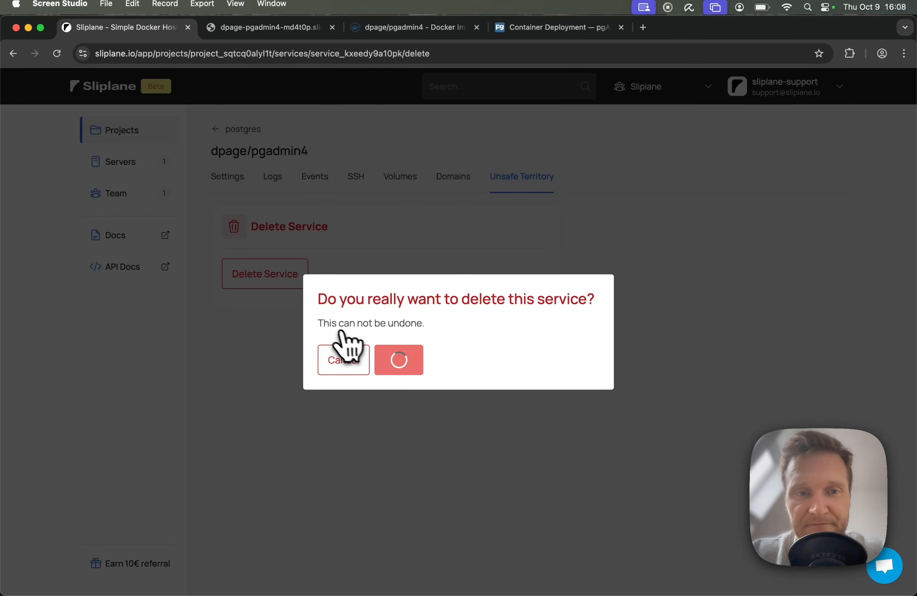